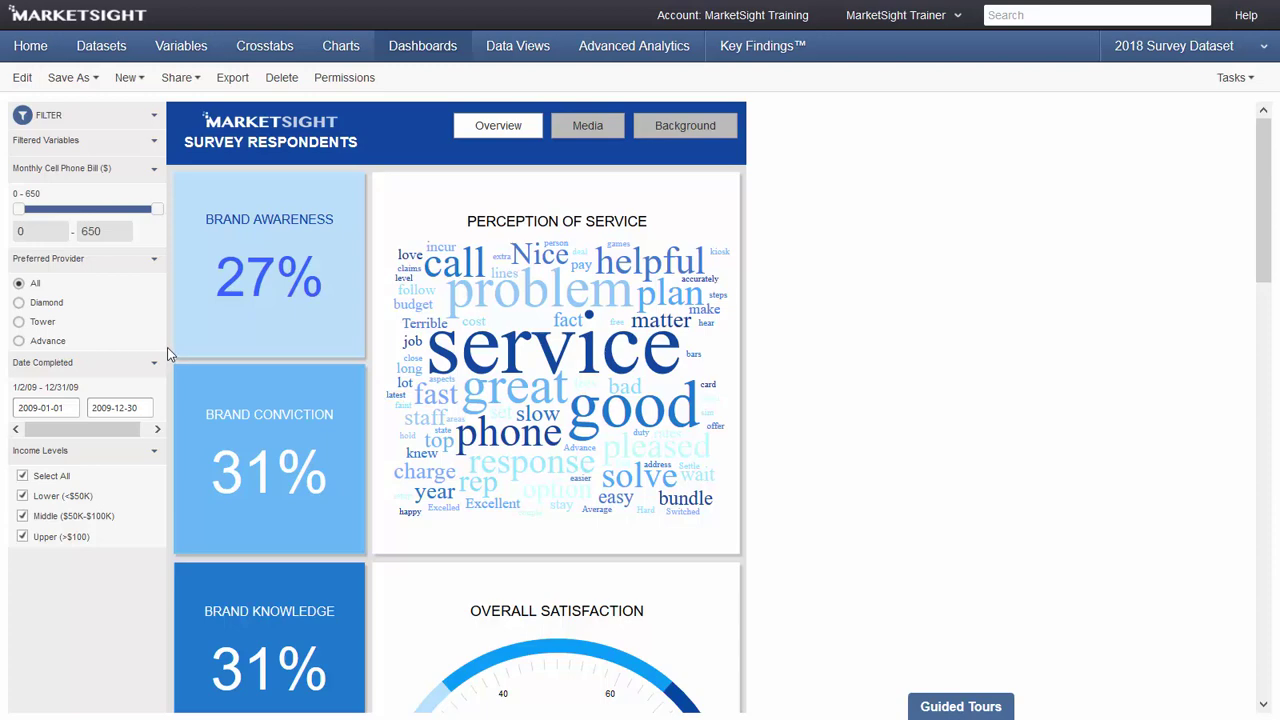
# Cap the monthly cell phone bill filter at 542 and limit respondents to the Tower provider
pyautogui.moveTo(160, 218); pyautogui.dragTo(136, 216)
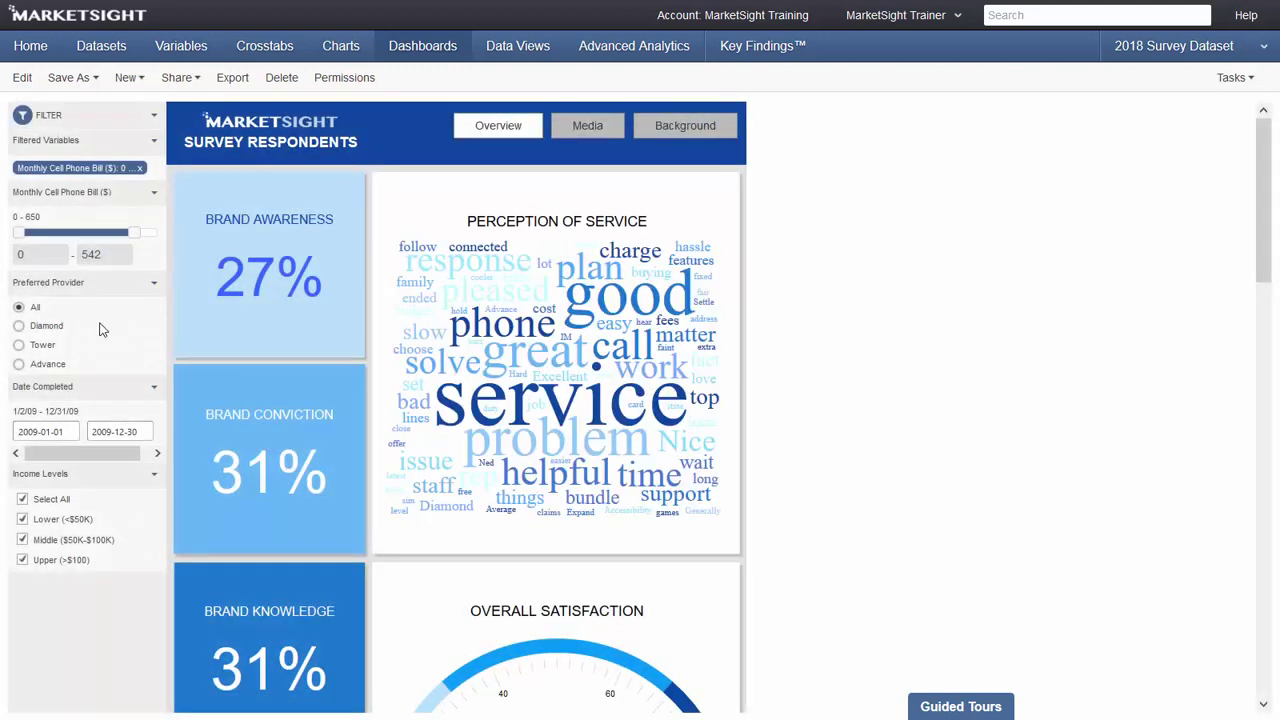
pyautogui.click(19, 345)
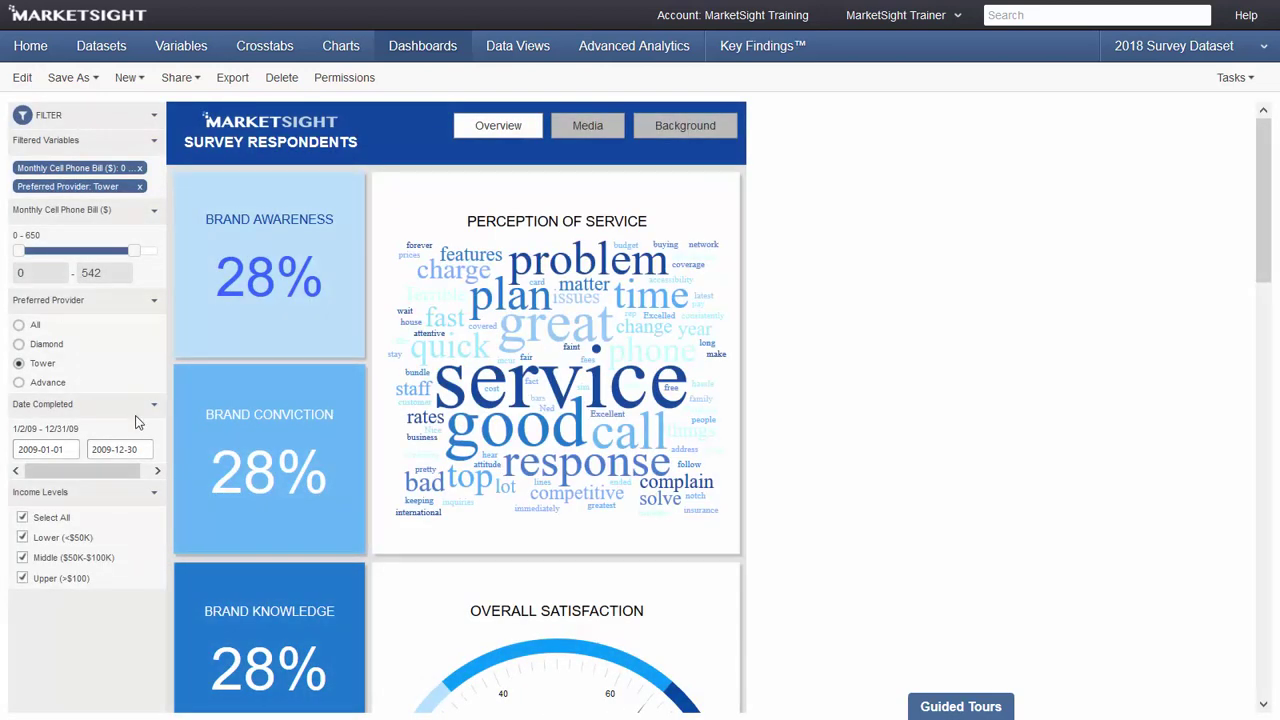
pyautogui.click(156, 452)
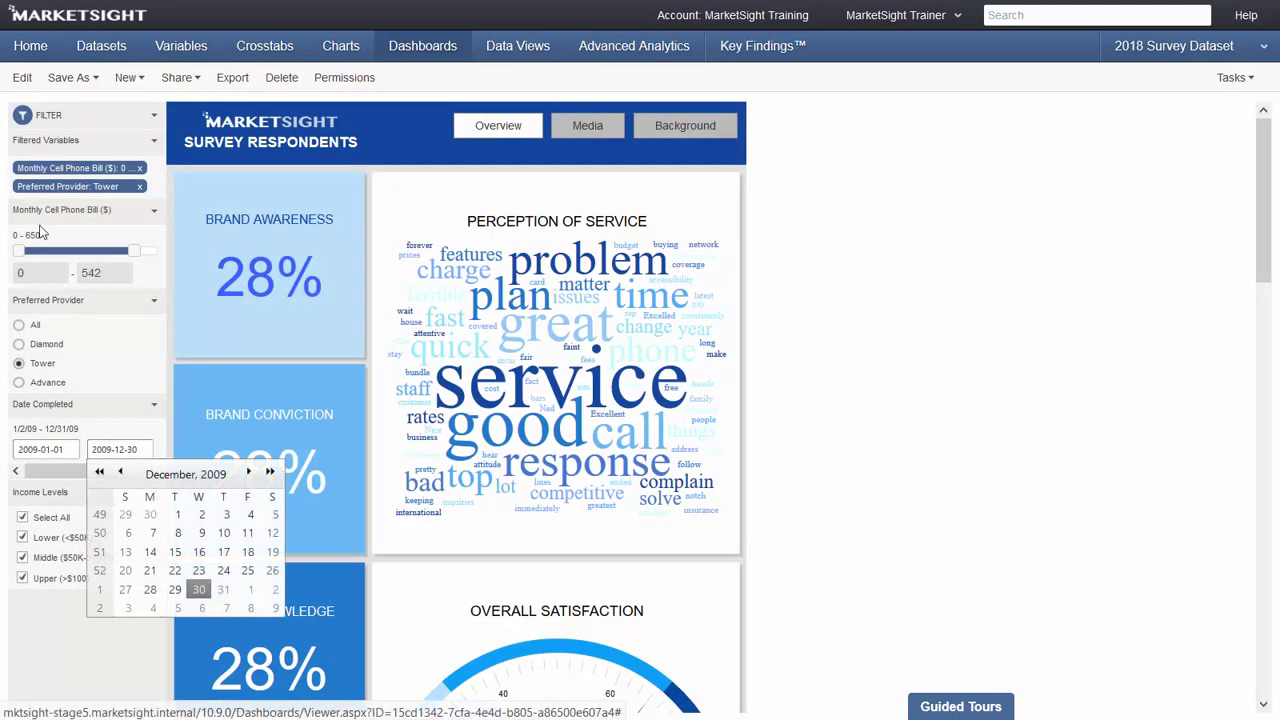
# In the dashboard editor, keep the global filter panel on the left with a bright blue accent colour
pyautogui.click(24, 78)
pyautogui.click(40, 138)
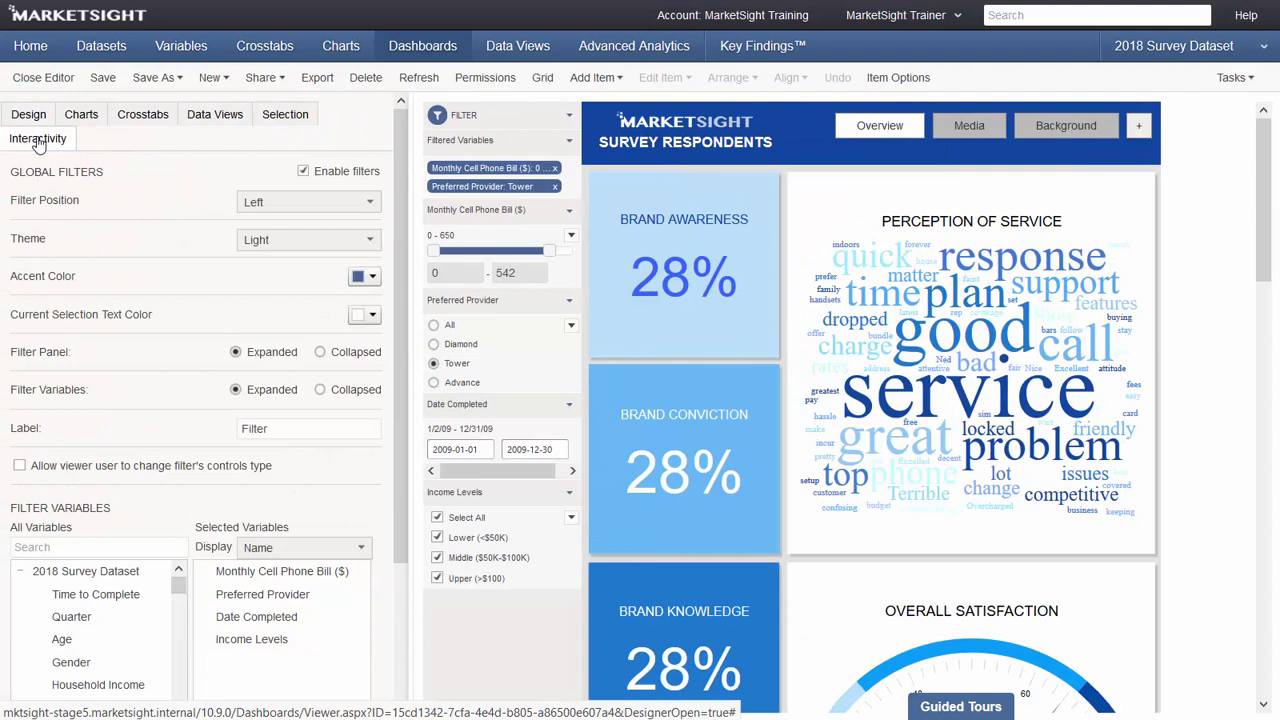
pyautogui.click(330, 202)
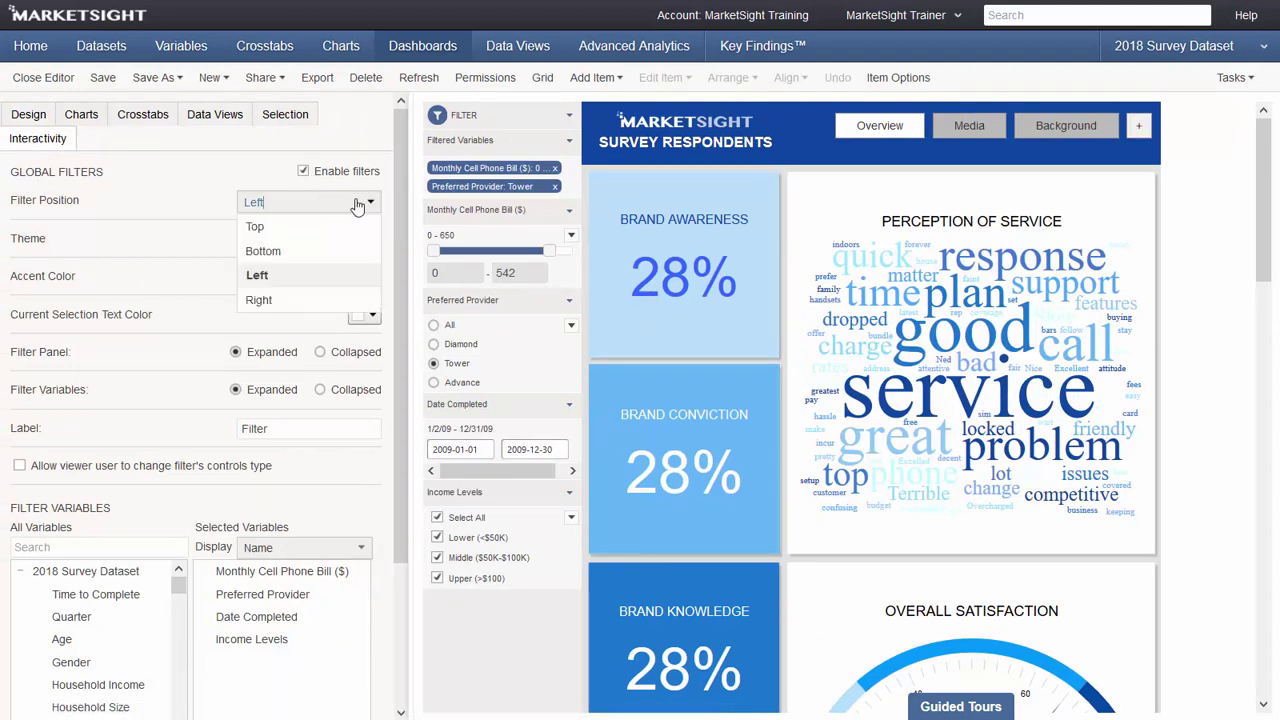
pyautogui.click(366, 204)
pyautogui.click(372, 277)
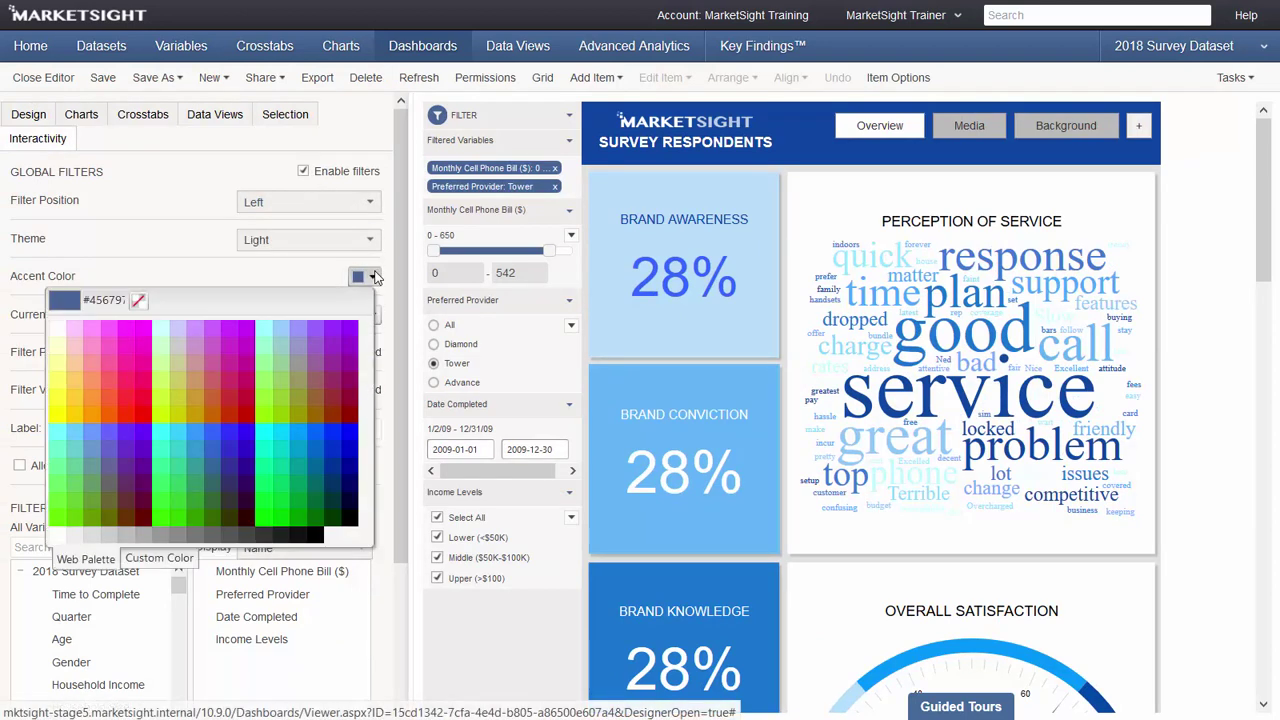
pyautogui.click(191, 438)
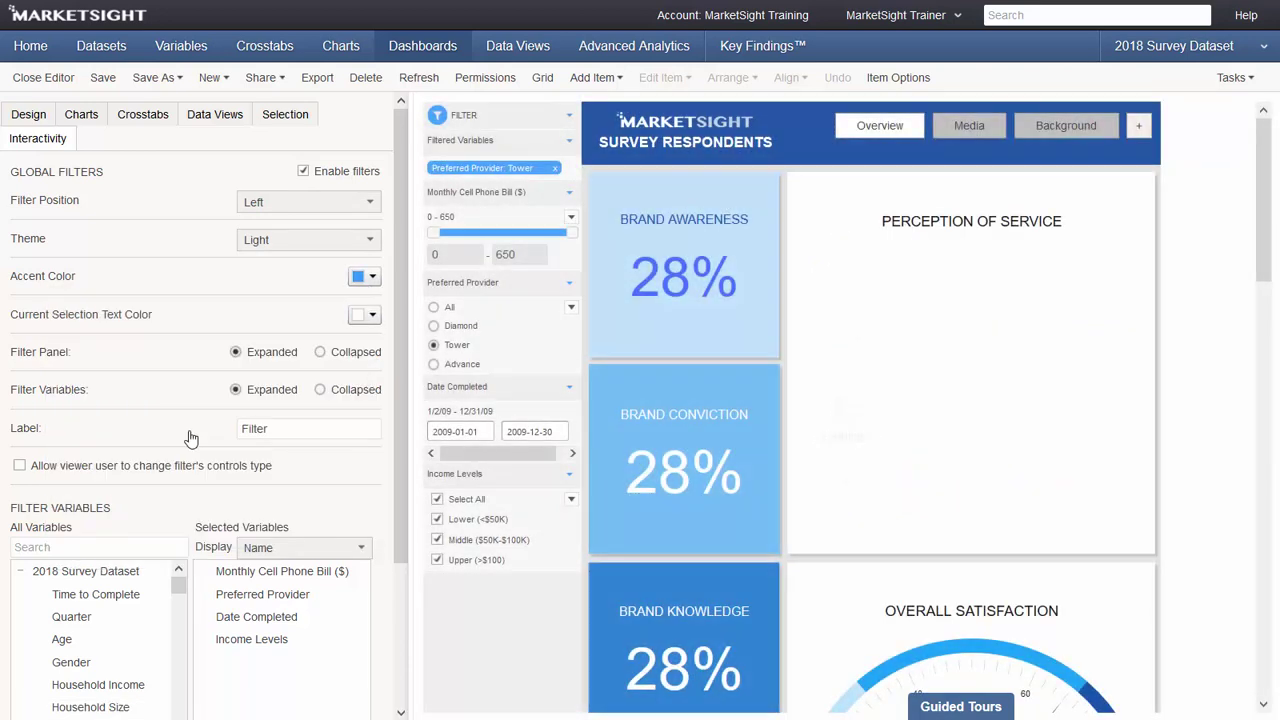
# Upload An Introduction to MarketSight.mp4 into a URL item on the Media page and play it briefly
pyautogui.click(940, 137)
pyautogui.click(875, 220)
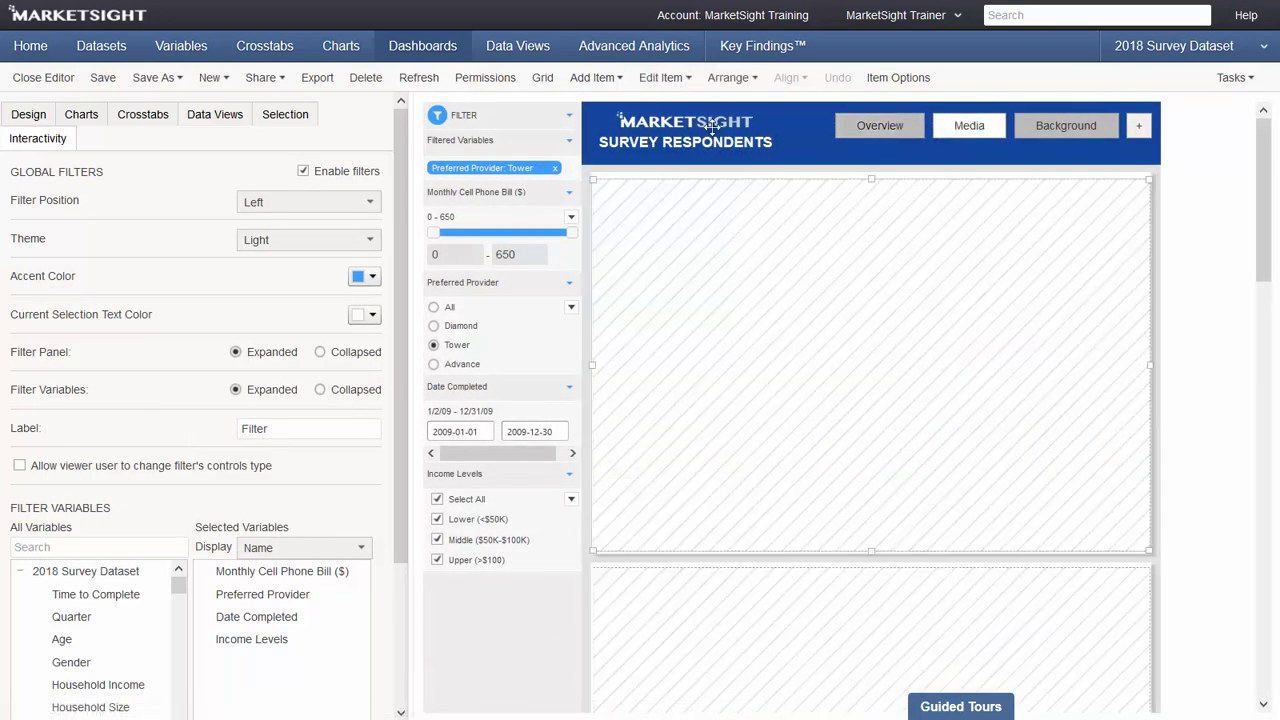
pyautogui.click(590, 77)
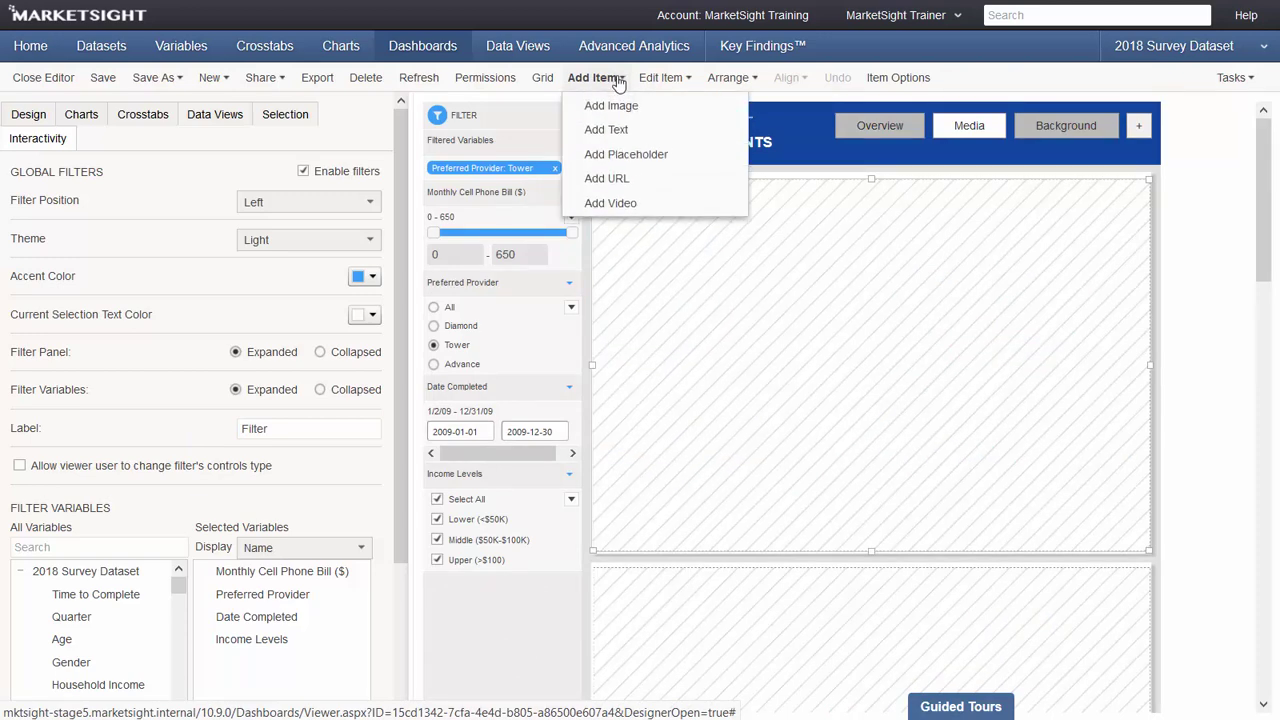
pyautogui.click(604, 180)
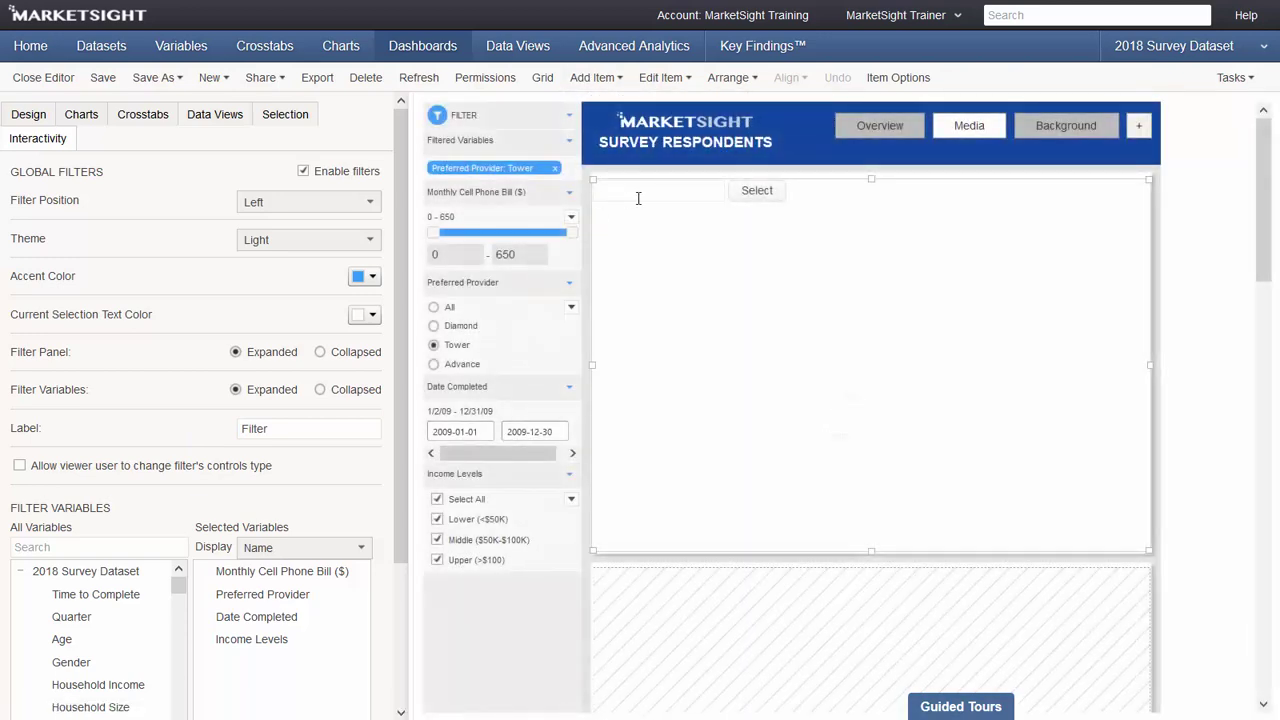
pyautogui.click(755, 191)
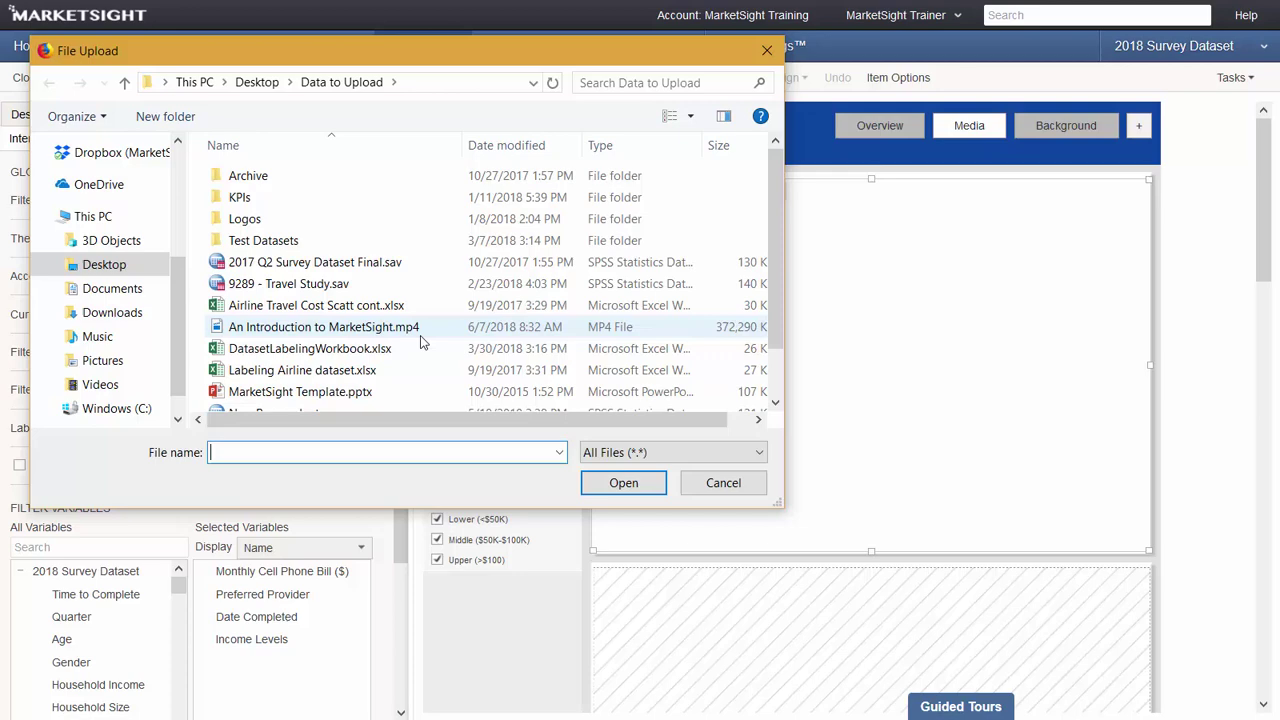
pyautogui.click(465, 327)
pyautogui.click(623, 483)
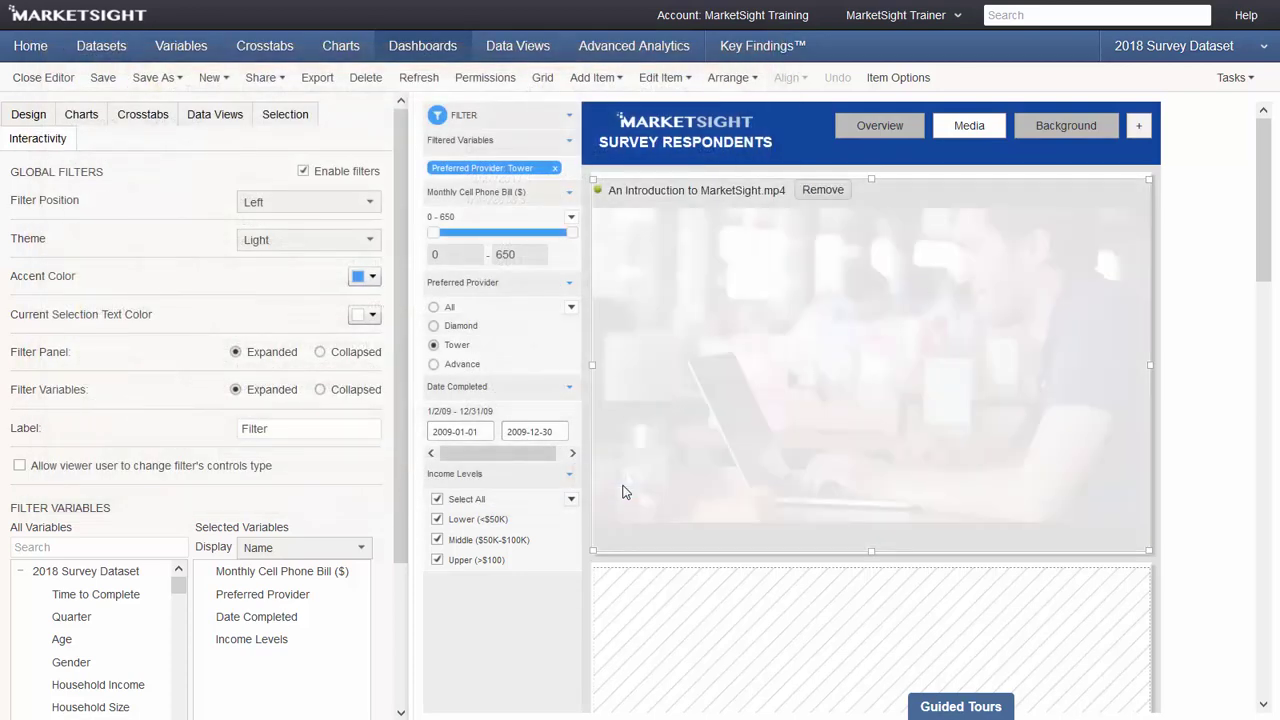
pyautogui.click(868, 385)
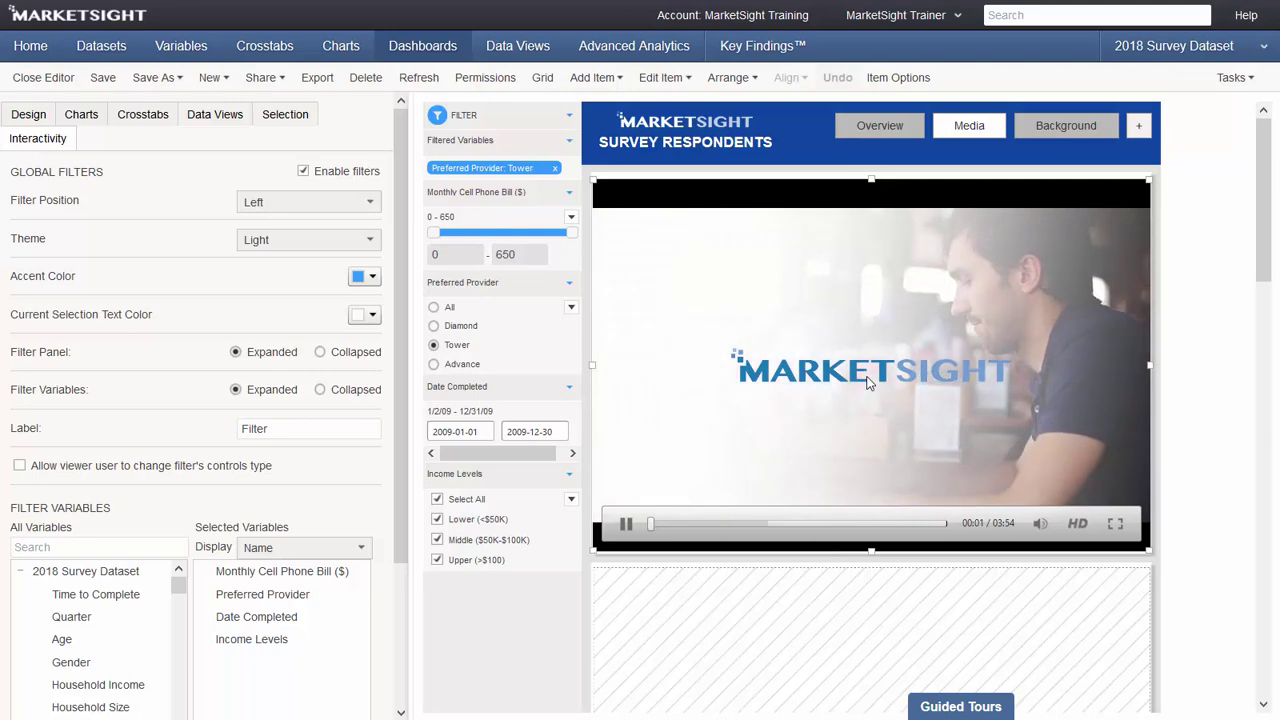
pyautogui.click(865, 375)
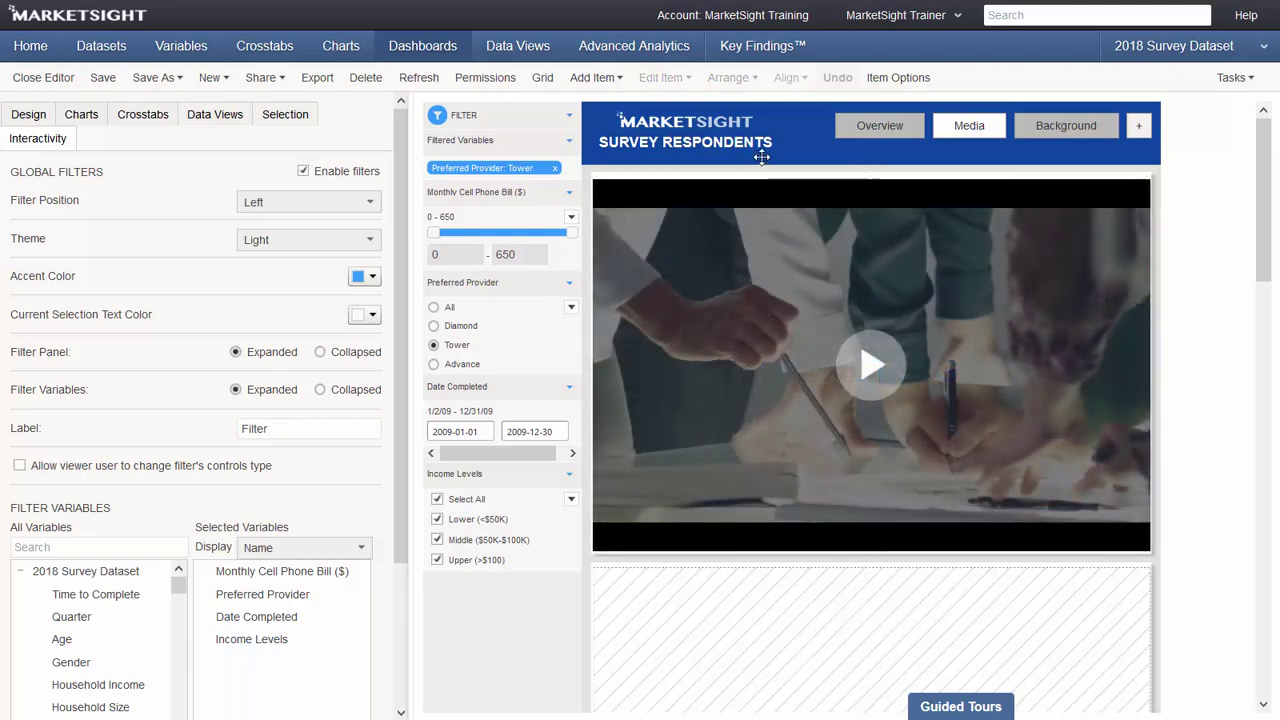
# Select the SURVEY RESPONDENTS title and MARKETSIGHT logo to align and group them
pyautogui.click(765, 150)
pyautogui.keyDown('ctrl'); pyautogui.click(668, 118); pyautogui.keyUp('ctrl')
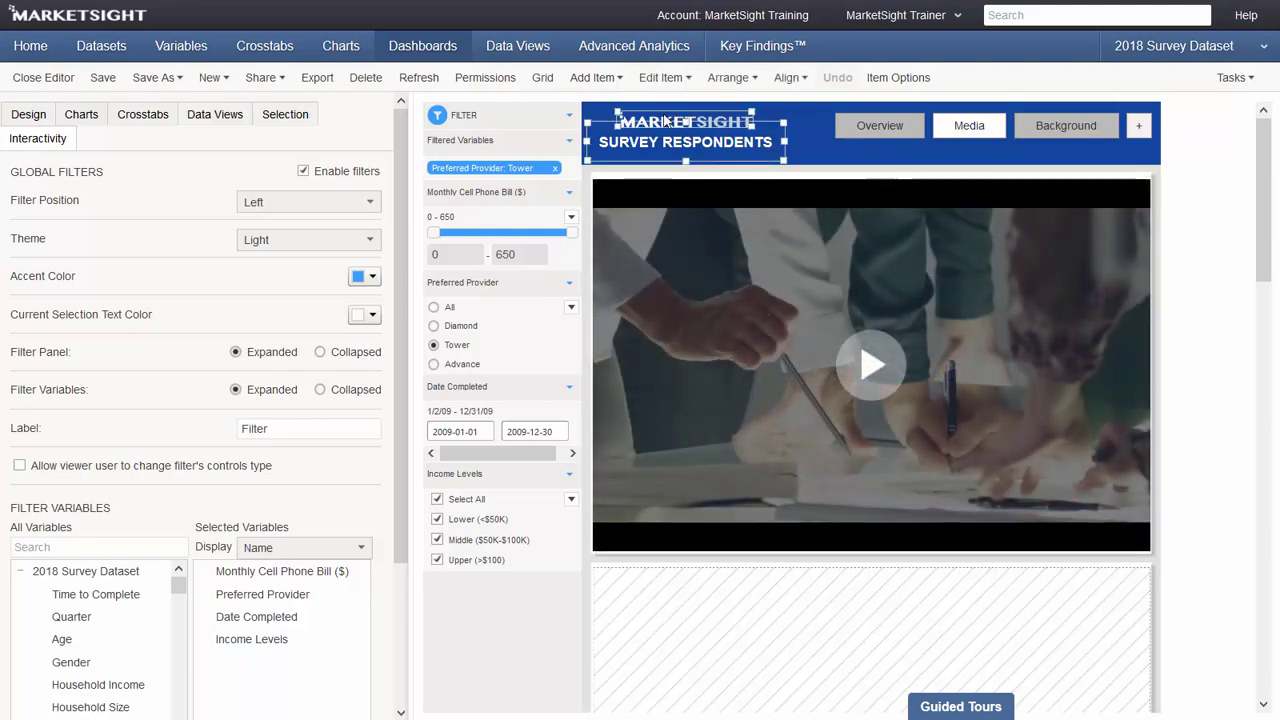
pyautogui.click(789, 88)
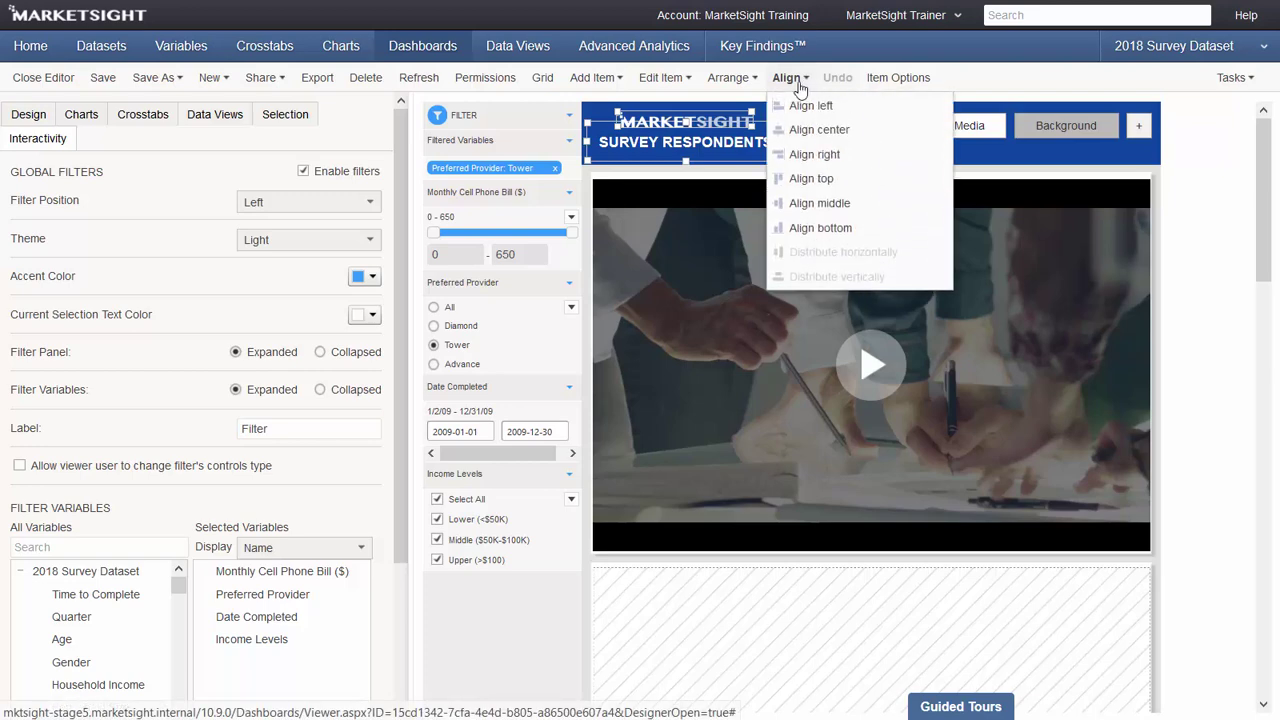
pyautogui.click(755, 86)
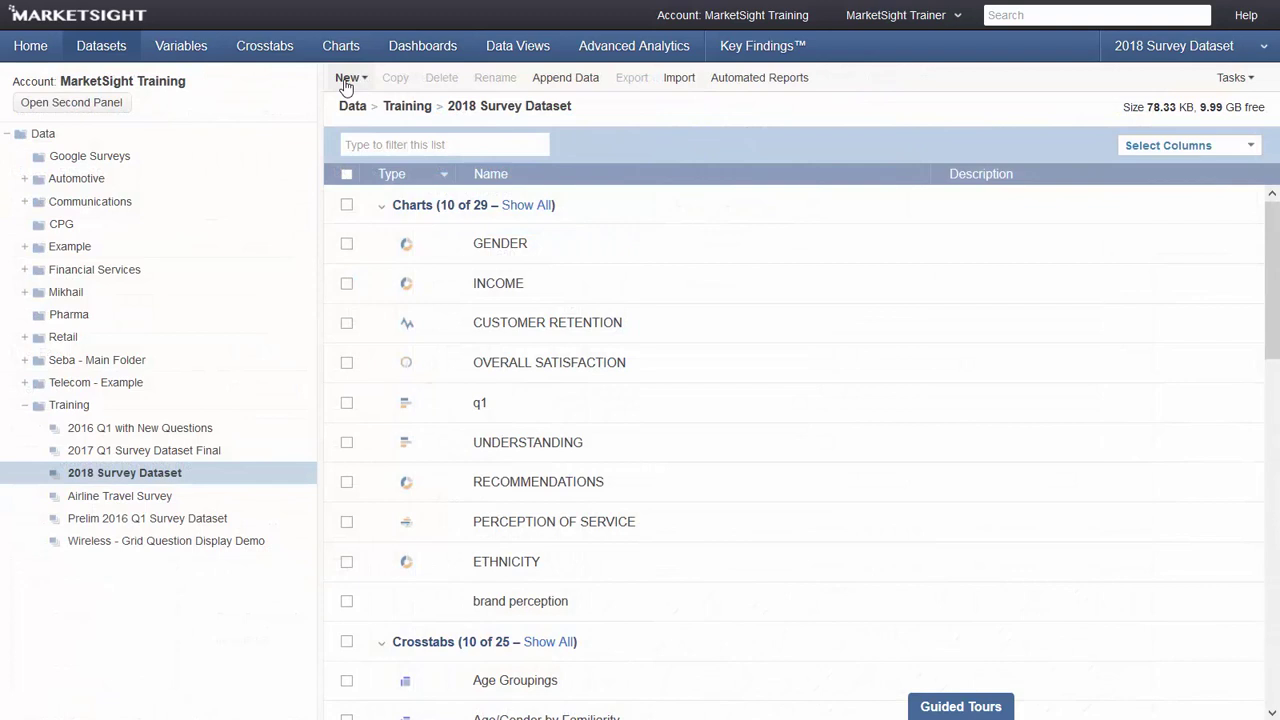
# Start a new data view of respondent ID, current provider and open-ended satisfaction for the survey dataset
pyautogui.click(346, 79)
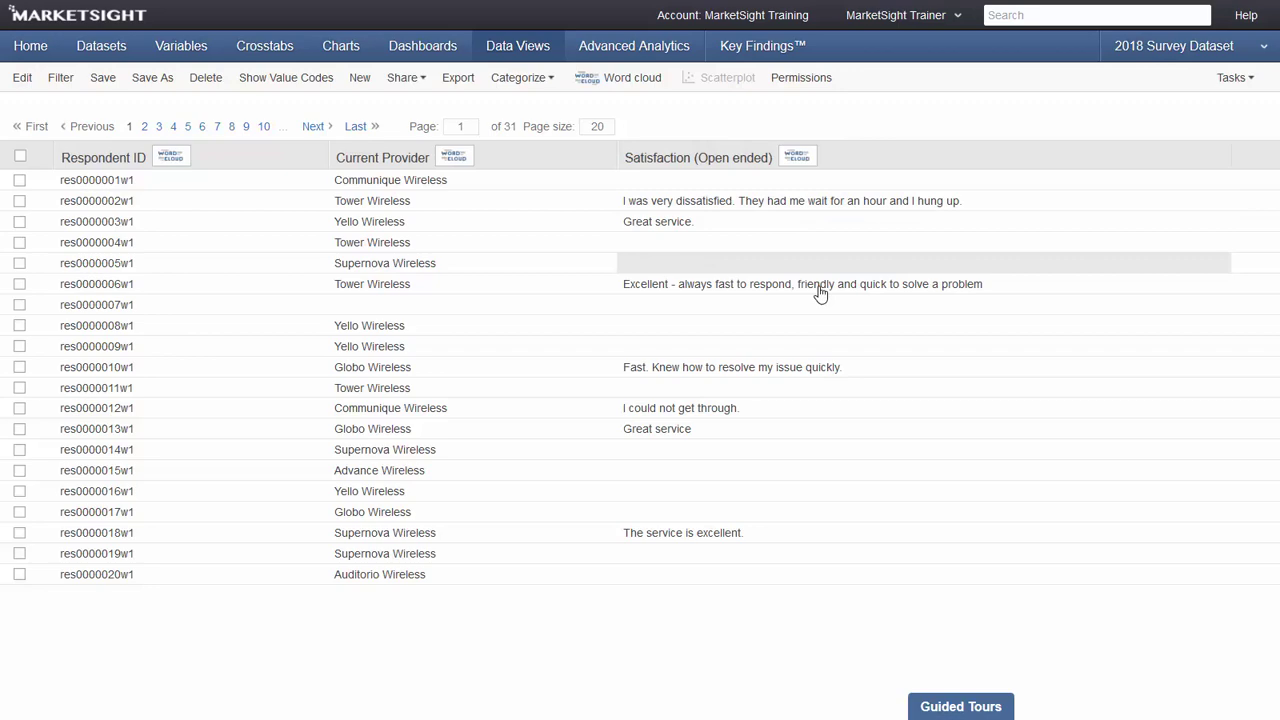
# Open Keywords Manager from a satisfaction comment and add the keyword 'positive'
pyautogui.click(1003, 286)
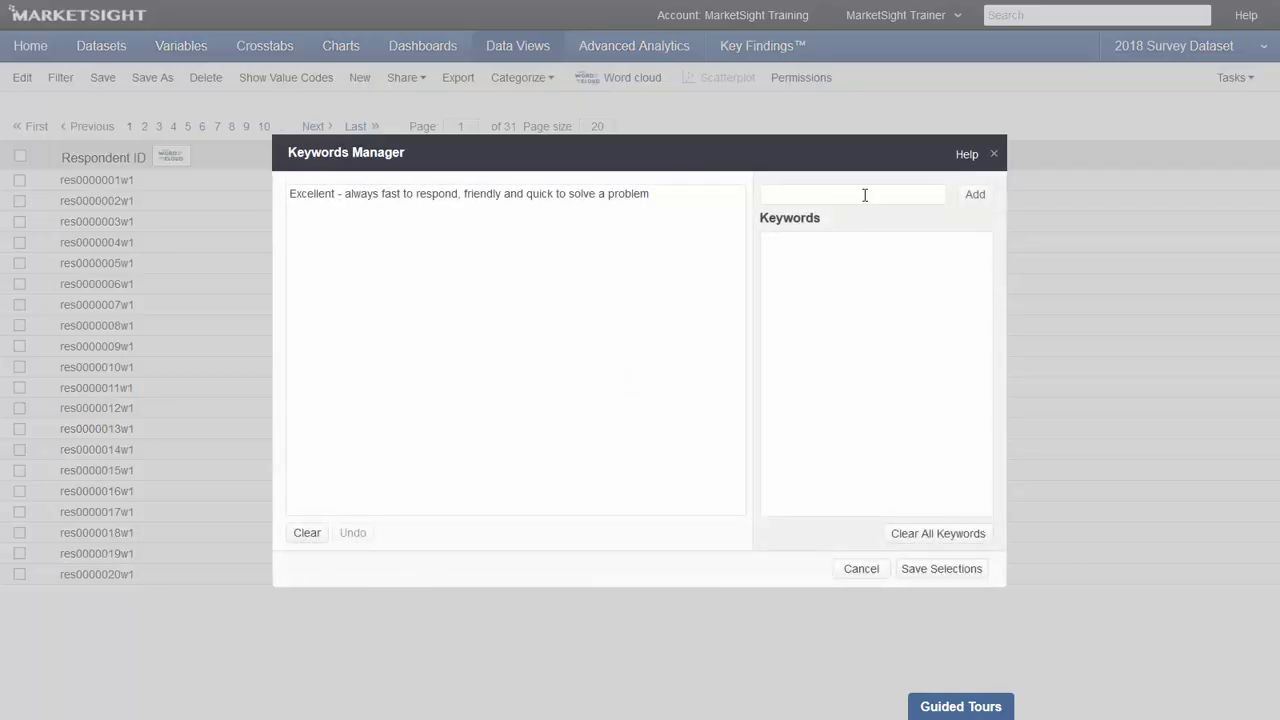
pyautogui.write('positive')
pyautogui.click(977, 195)
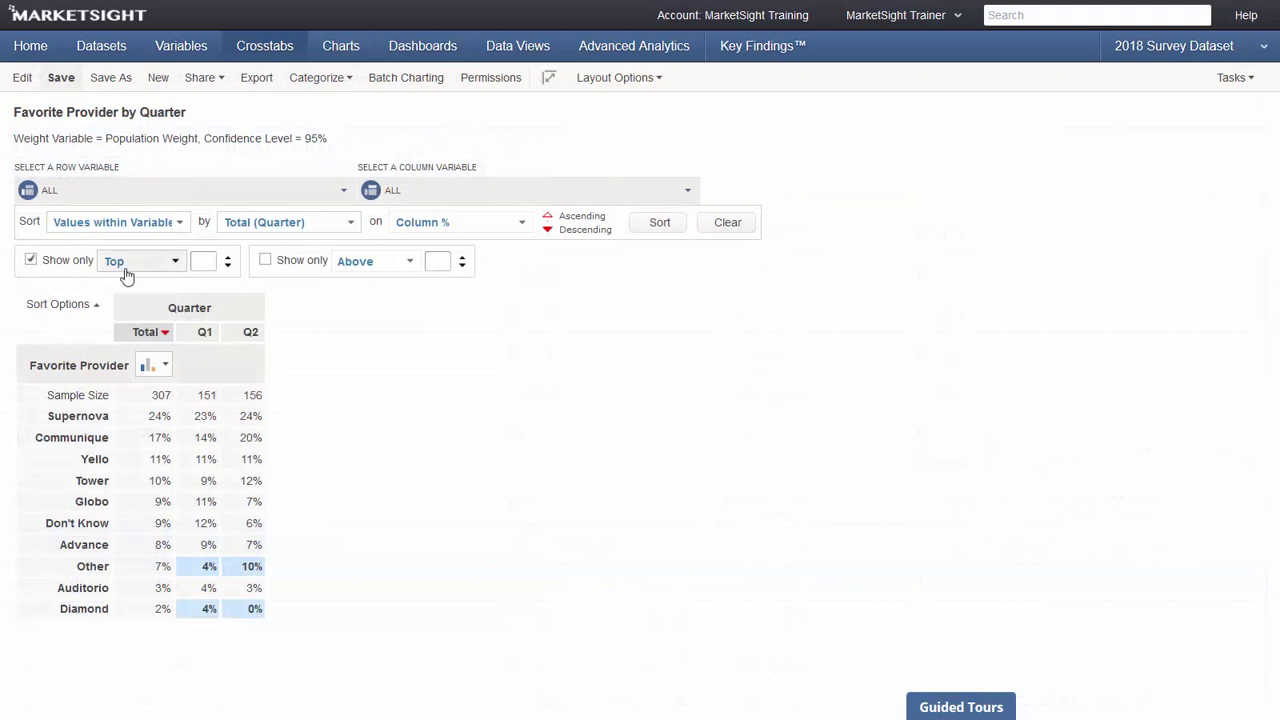
# Limit the crosstab to the top 3 providers, clear the sorting, then view the export file types
pyautogui.click(204, 261)
pyautogui.write('3')
pyautogui.click(662, 237)
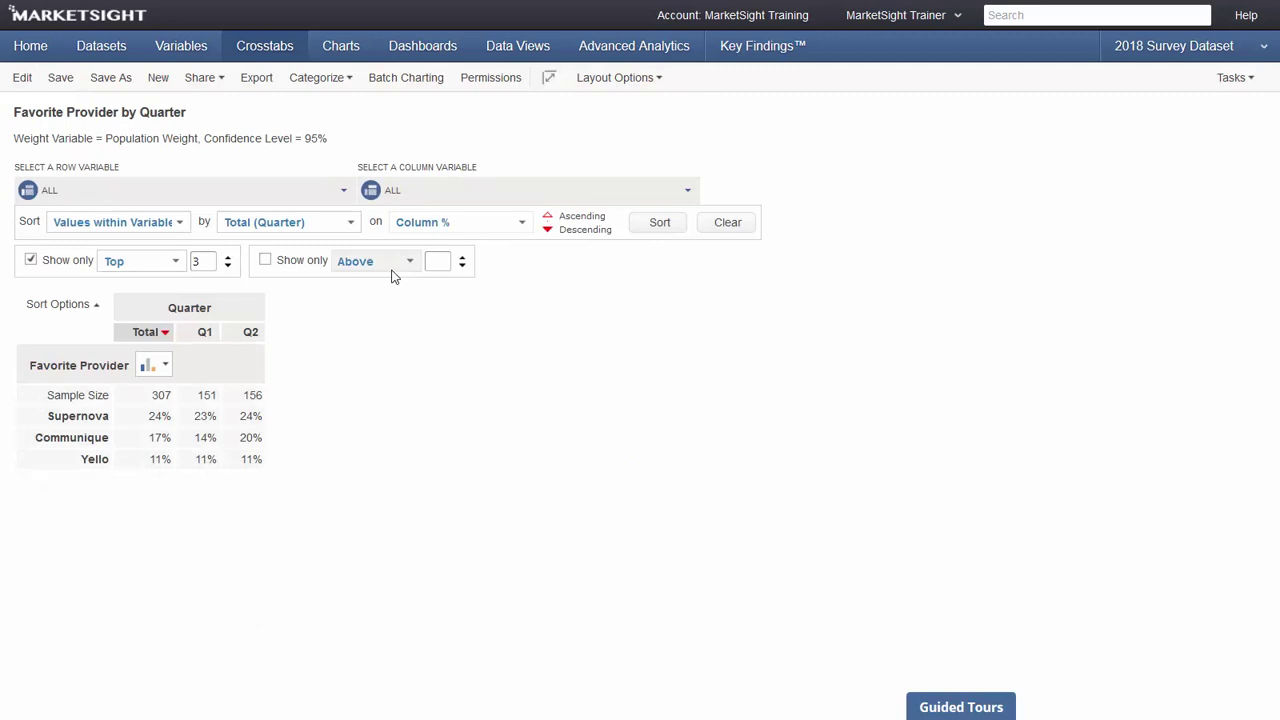
pyautogui.click(727, 229)
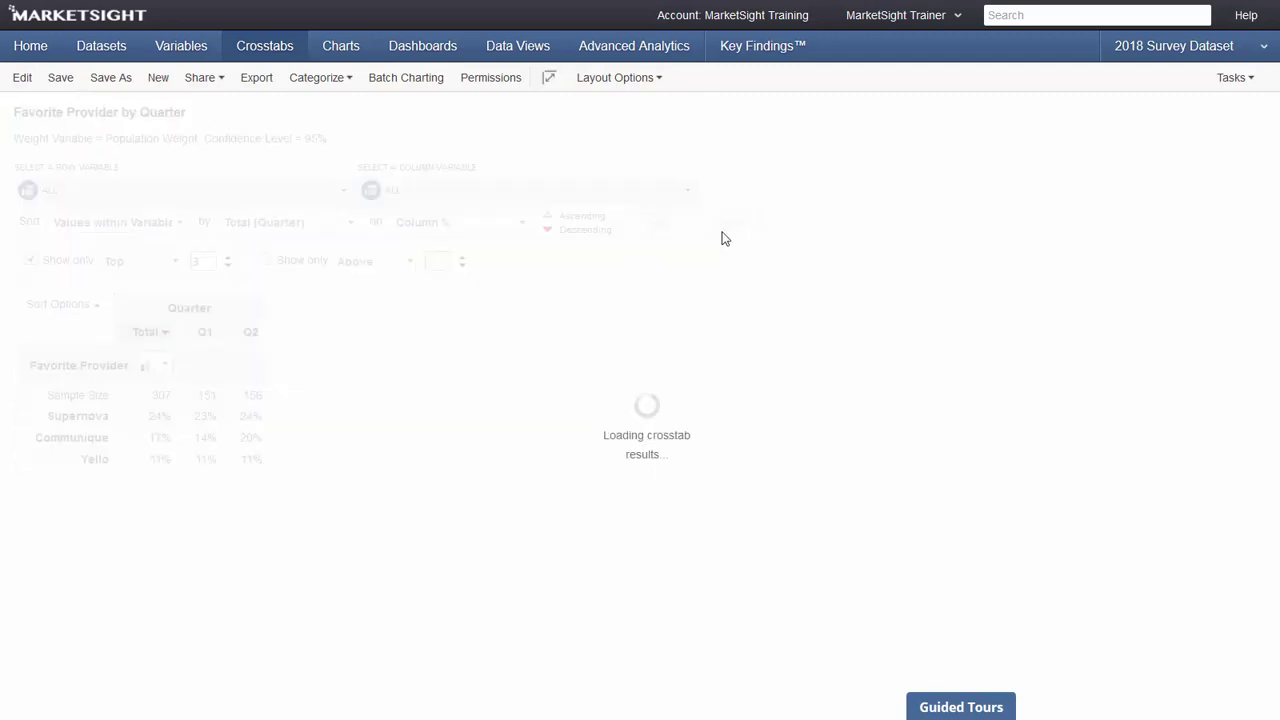
pyautogui.click(257, 80)
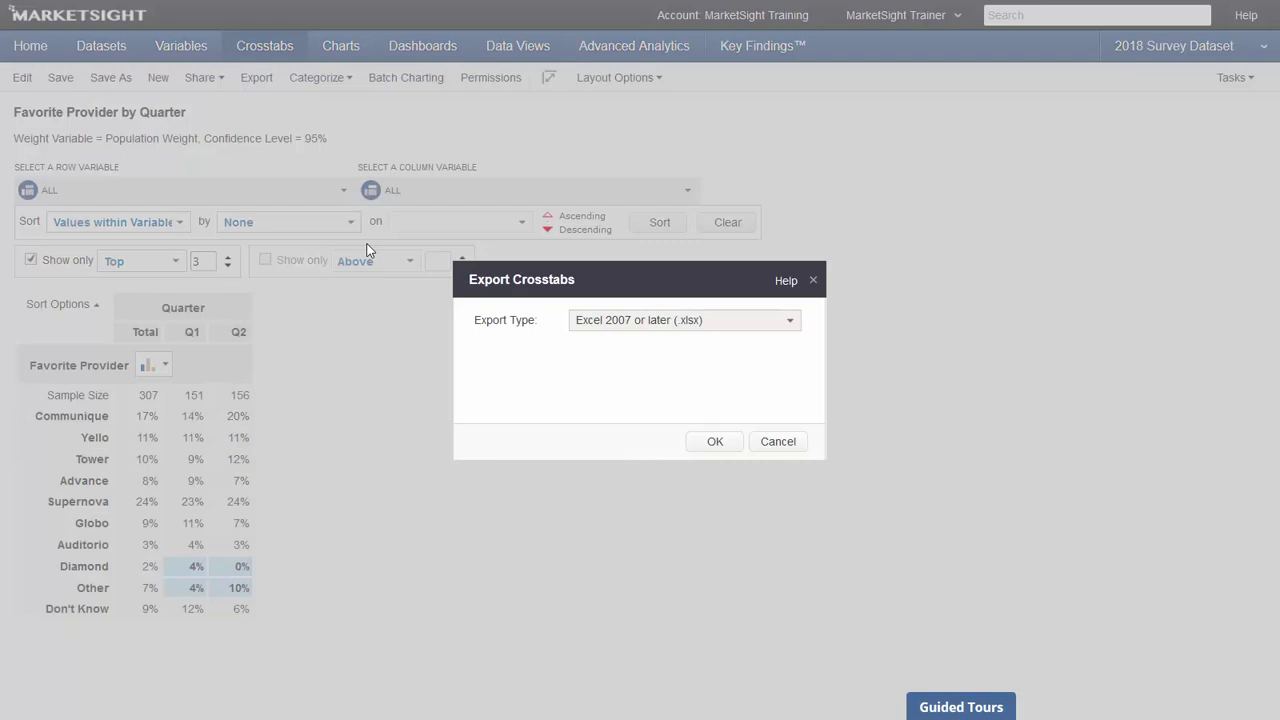
pyautogui.click(586, 327)
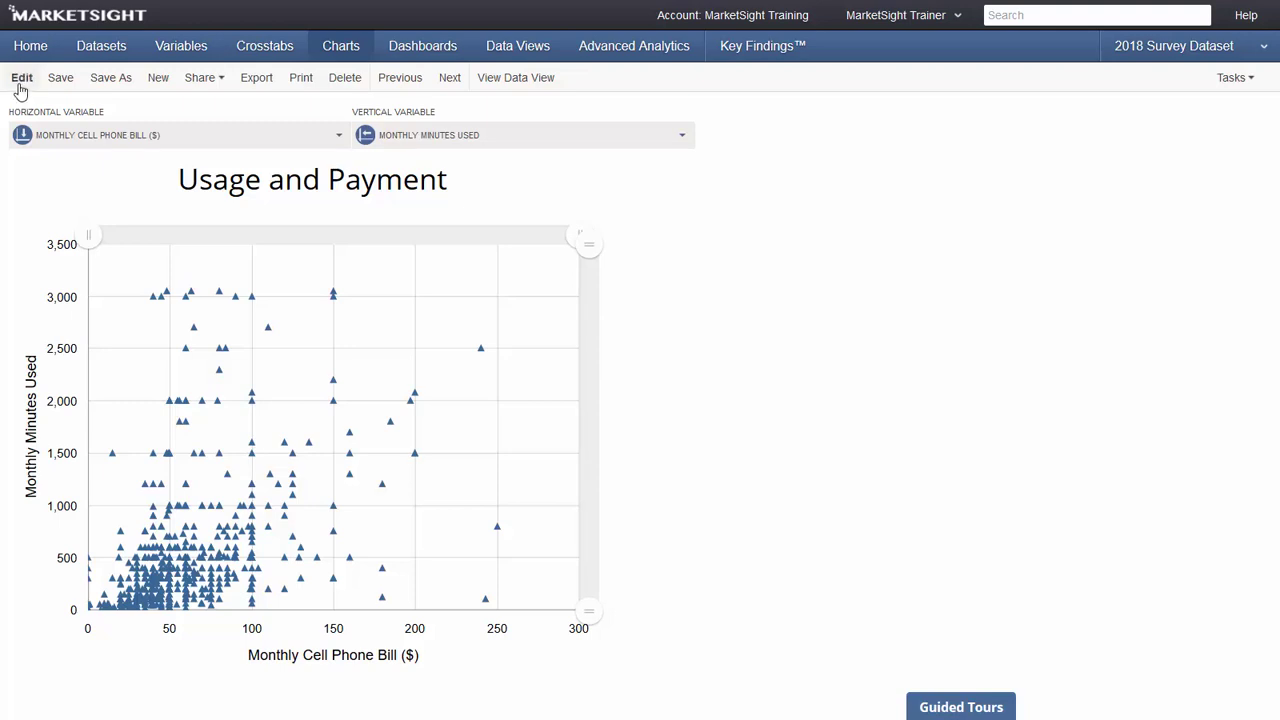
# Give scatterplot markers varied opacity by Monthly Cell Phone Bill and size them by Monthly Minutes Used
pyautogui.click(21, 79)
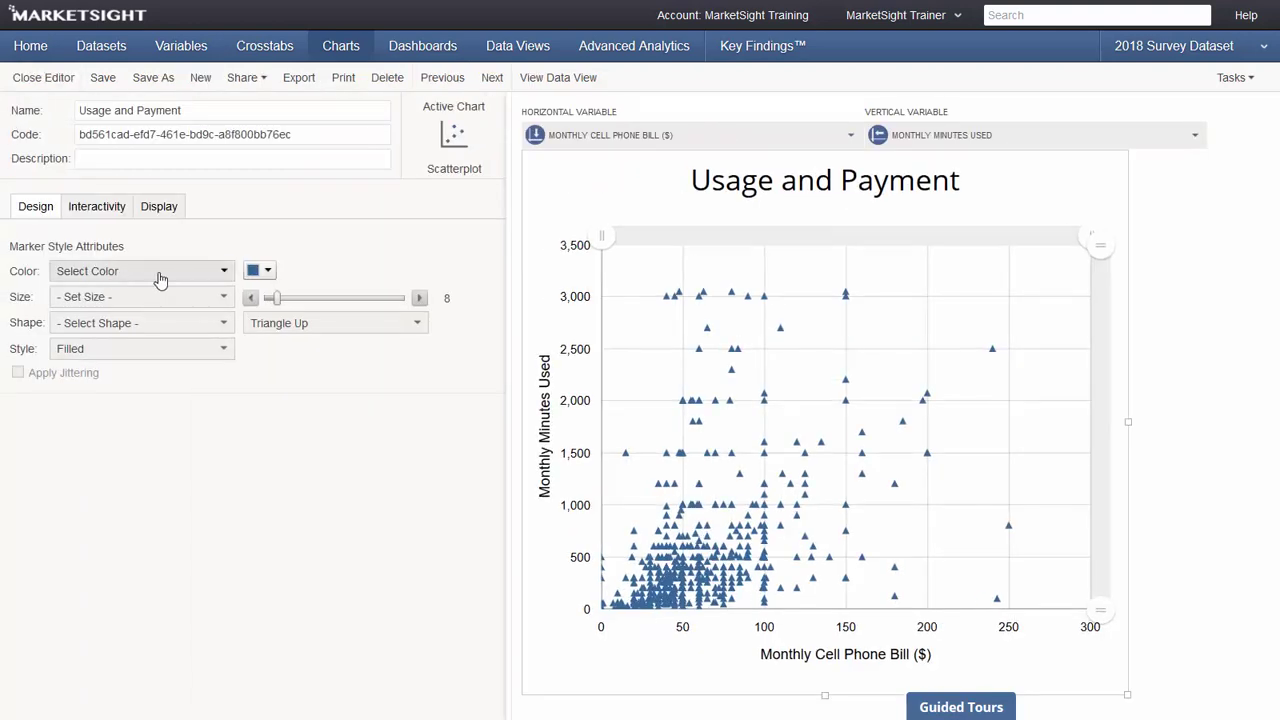
pyautogui.click(150, 277)
pyautogui.click(148, 322)
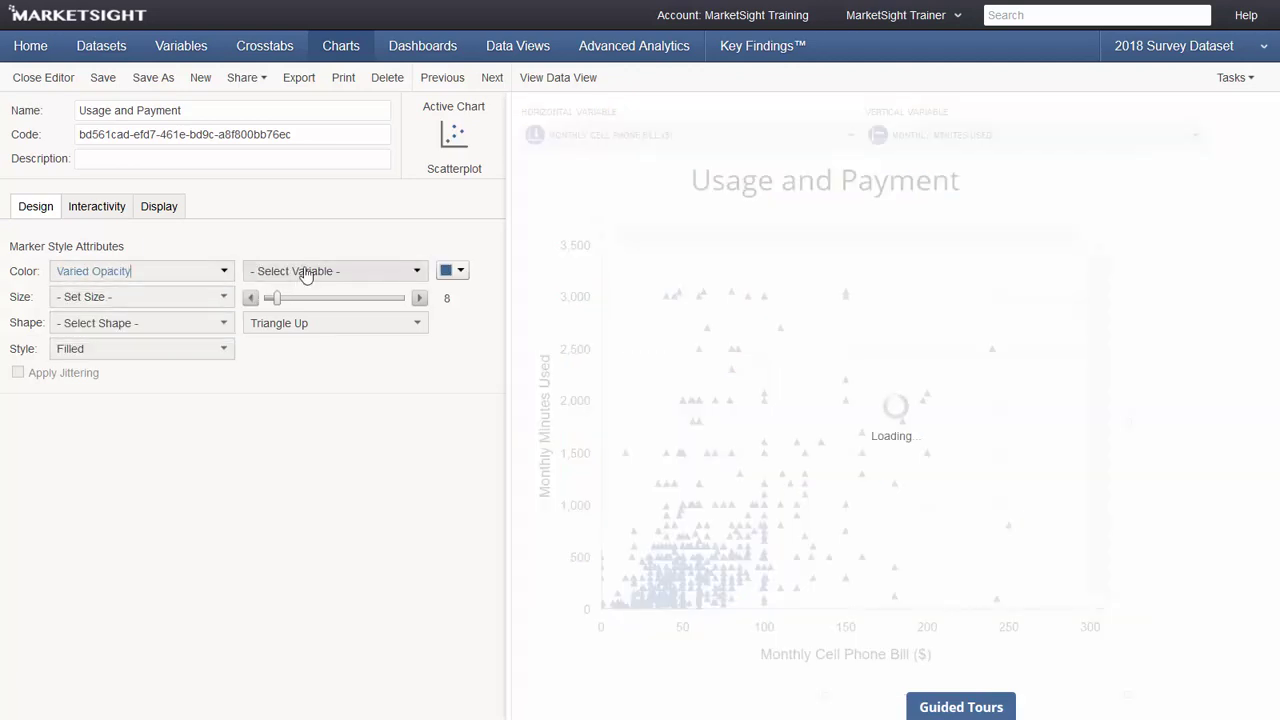
pyautogui.click(308, 271)
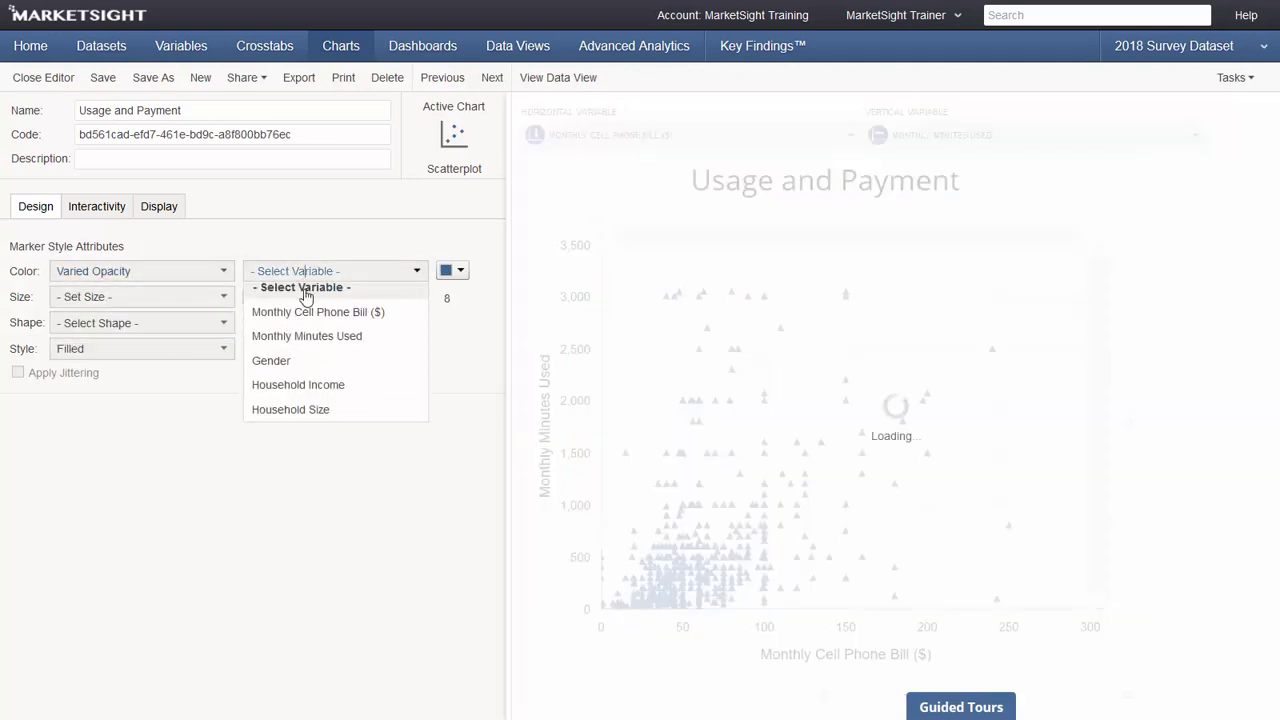
pyautogui.click(195, 297)
pyautogui.click(165, 370)
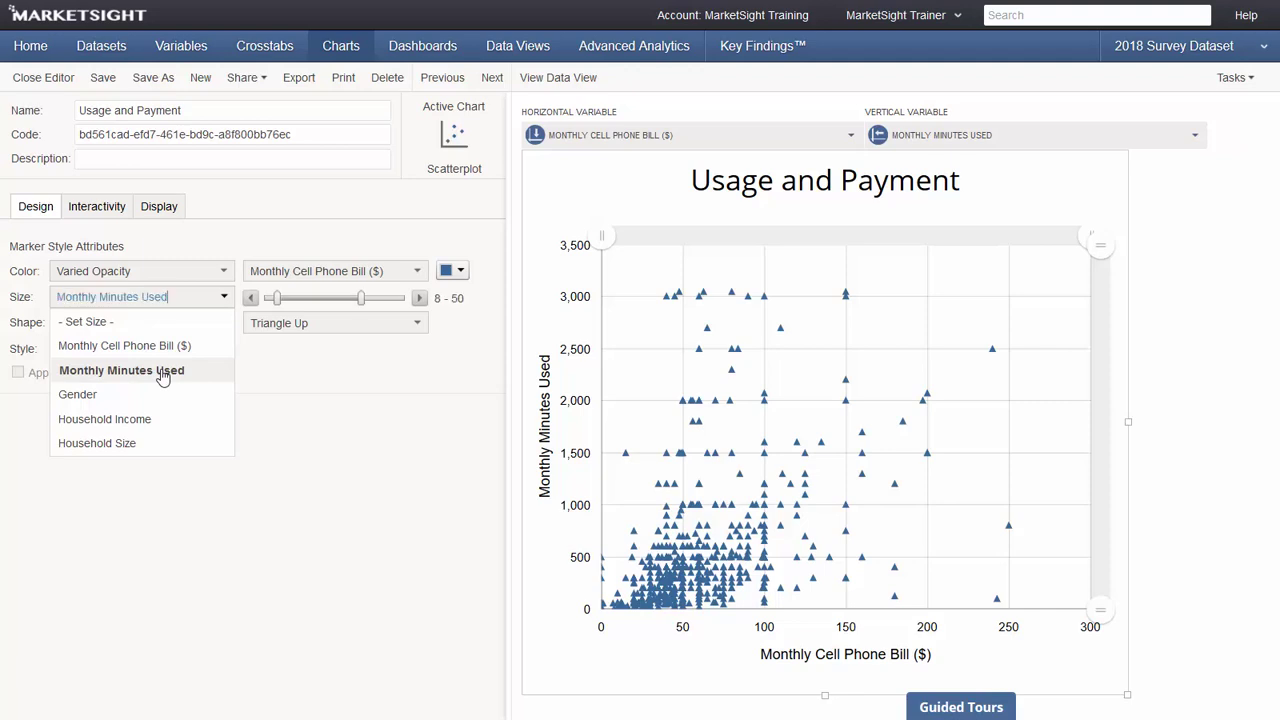
pyautogui.moveTo(825, 478)
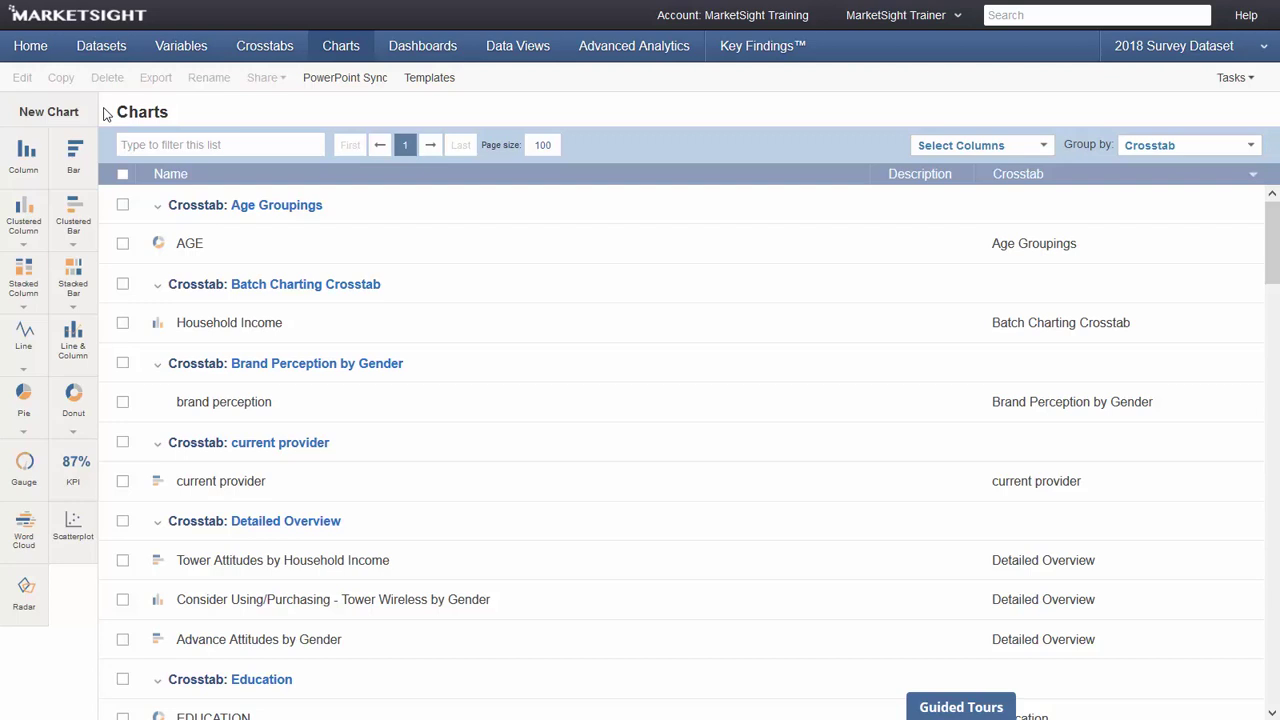
# Start a stacked column chart with Quarter on the axis, segmented by Preferred Provider
pyautogui.click(28, 309)
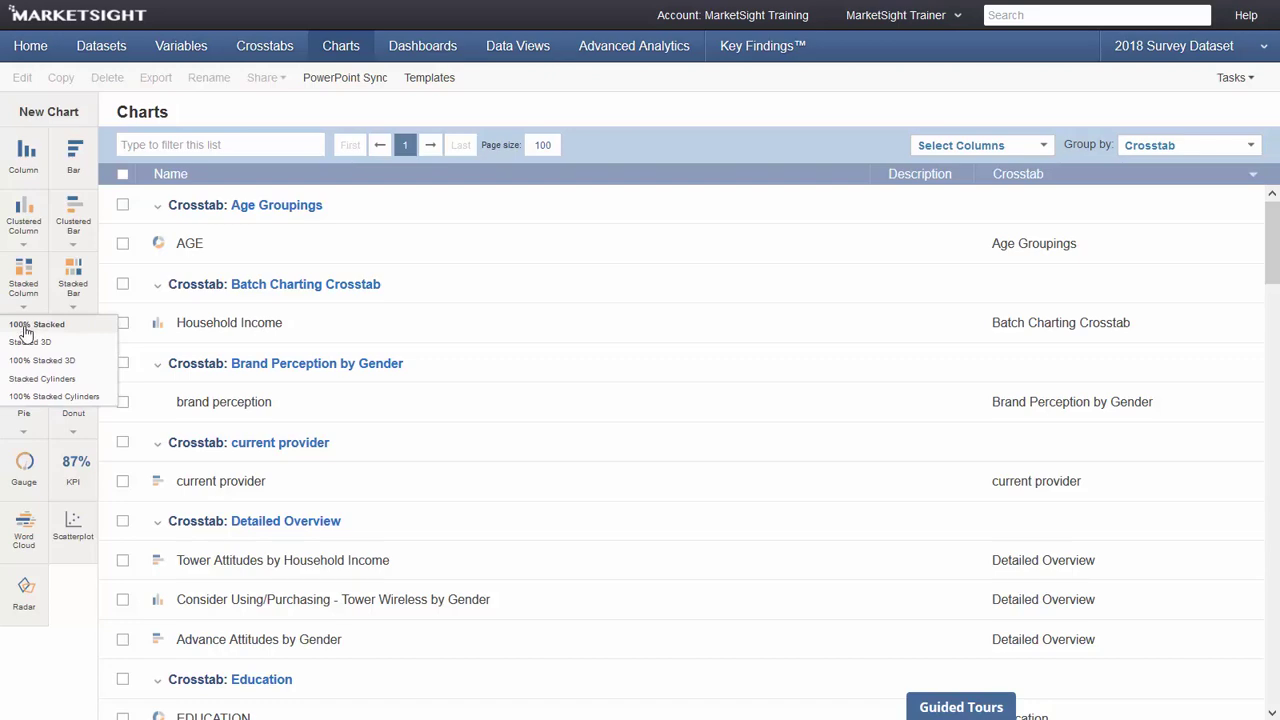
pyautogui.click(30, 283)
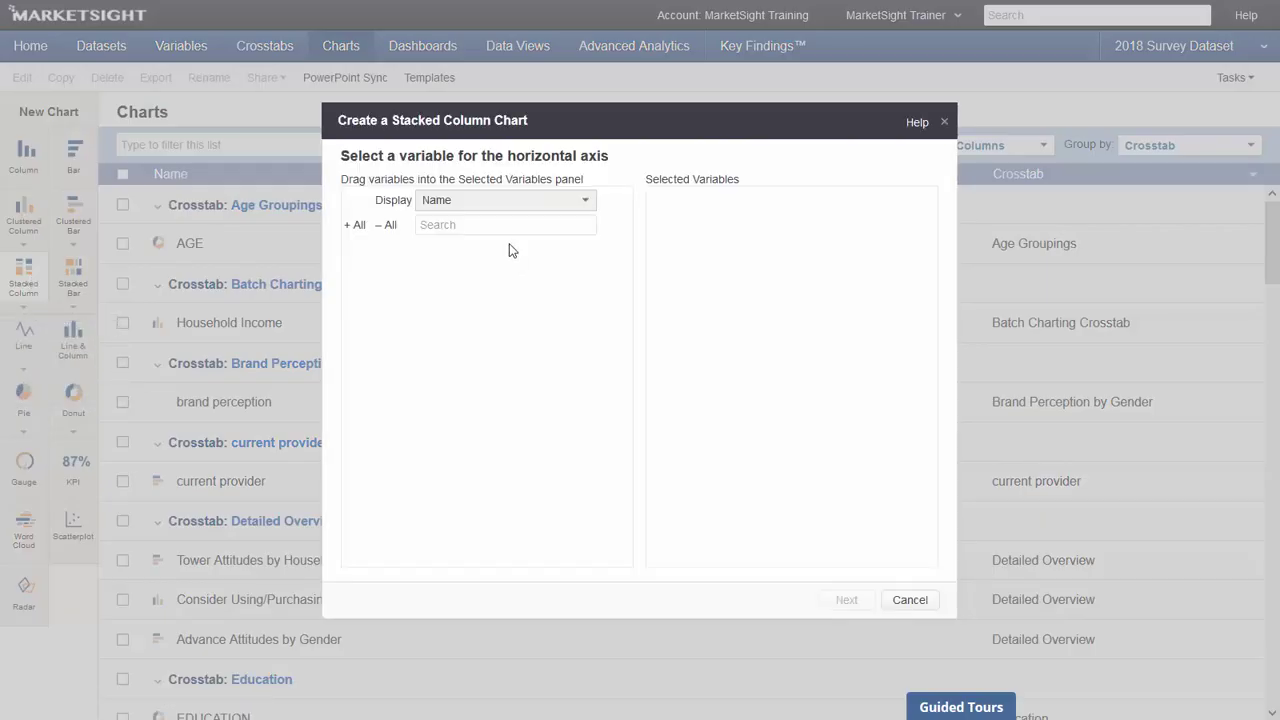
pyautogui.write('quarter')
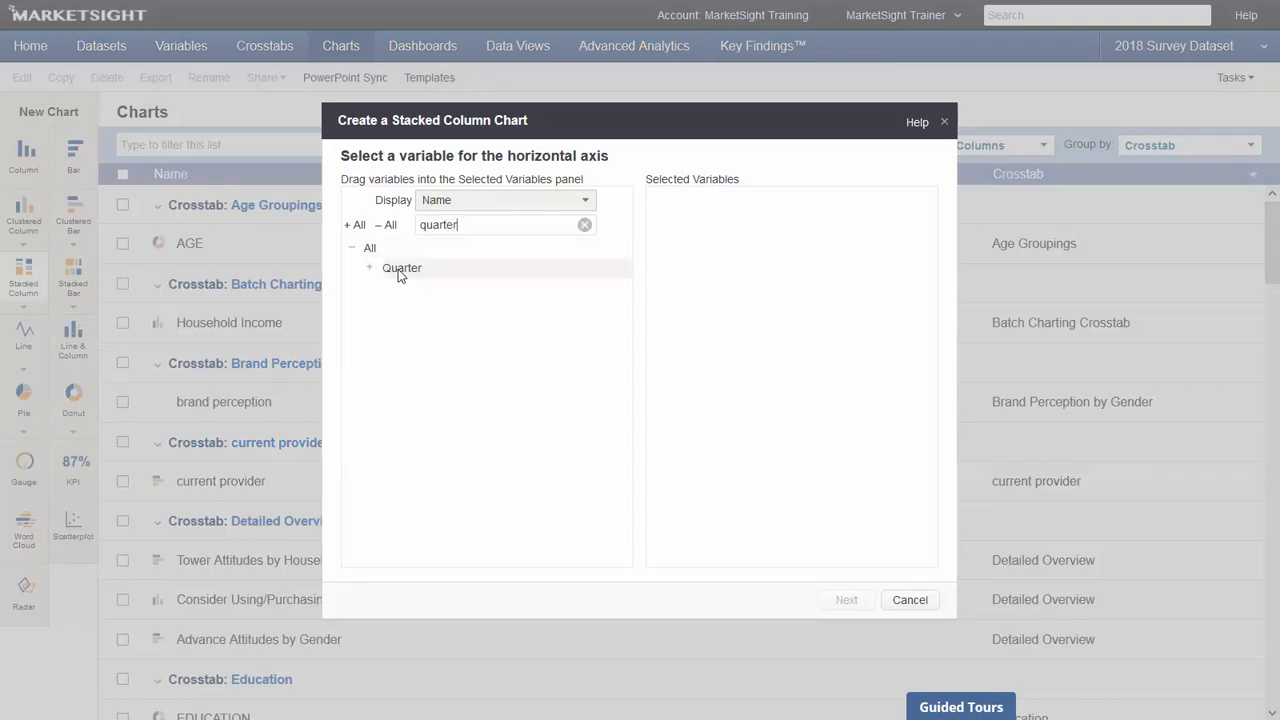
pyautogui.moveTo(400, 270); pyautogui.dragTo(752, 274)
pyautogui.click(846, 600)
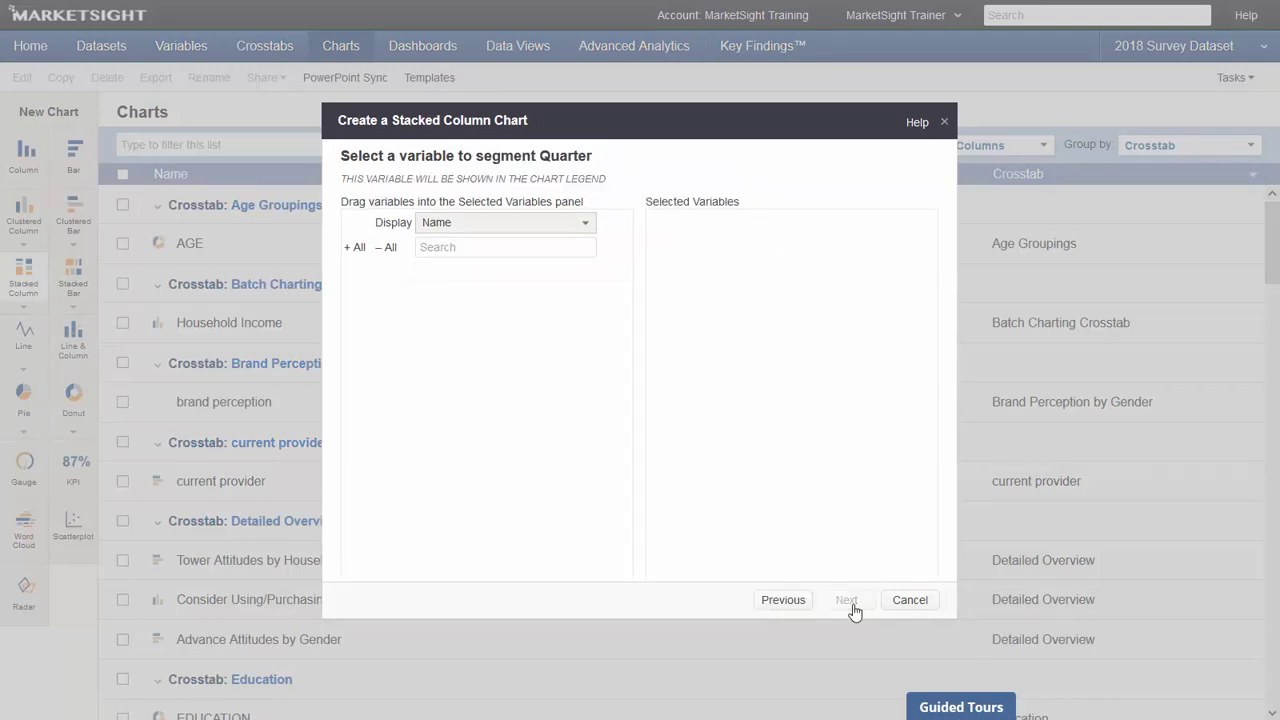
pyautogui.write('preferred')
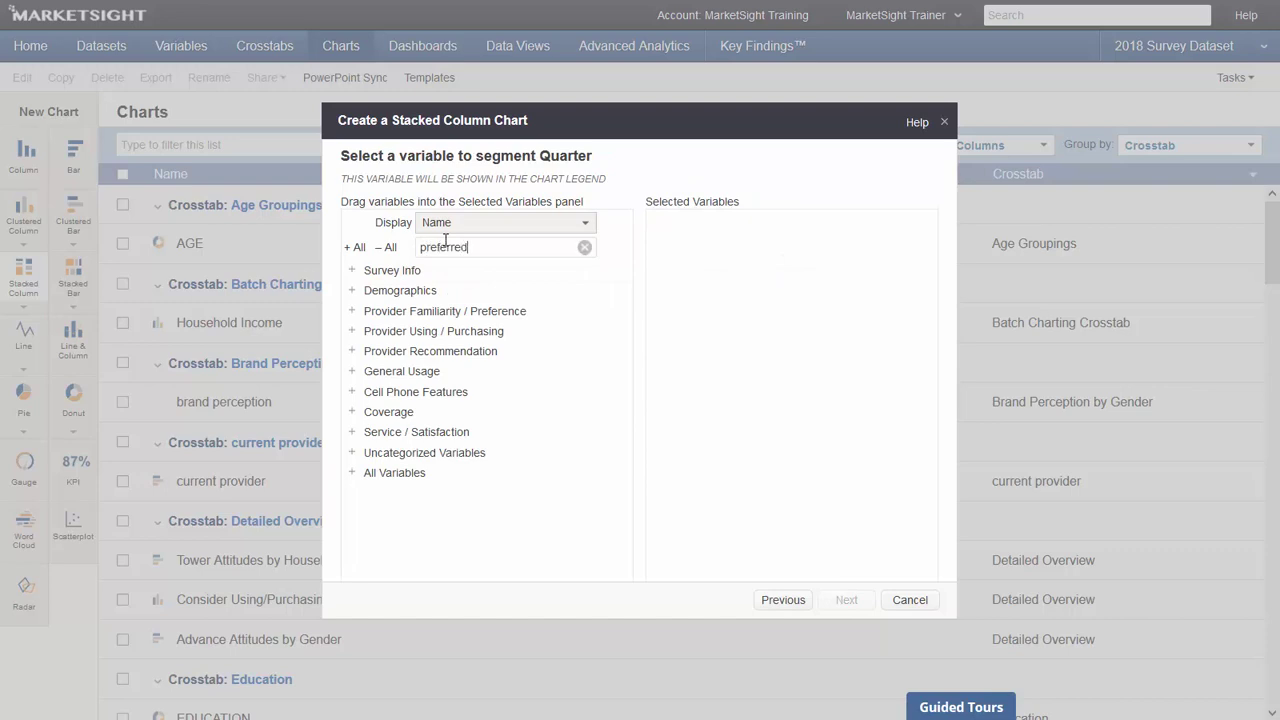
pyautogui.moveTo(432, 292); pyautogui.dragTo(733, 300)
pyautogui.click(862, 600)
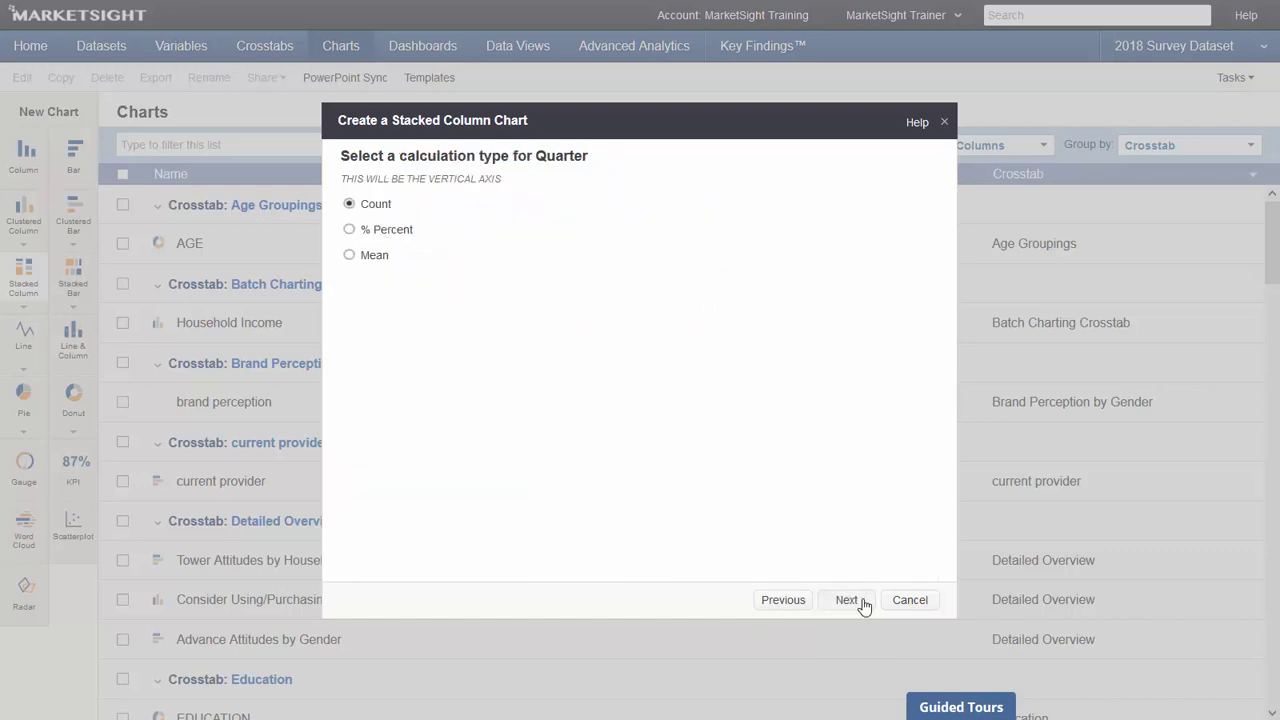
# Plot percentages, add Gender and Household Income as interactive filters, and finish the chart
pyautogui.click(349, 231)
pyautogui.click(850, 600)
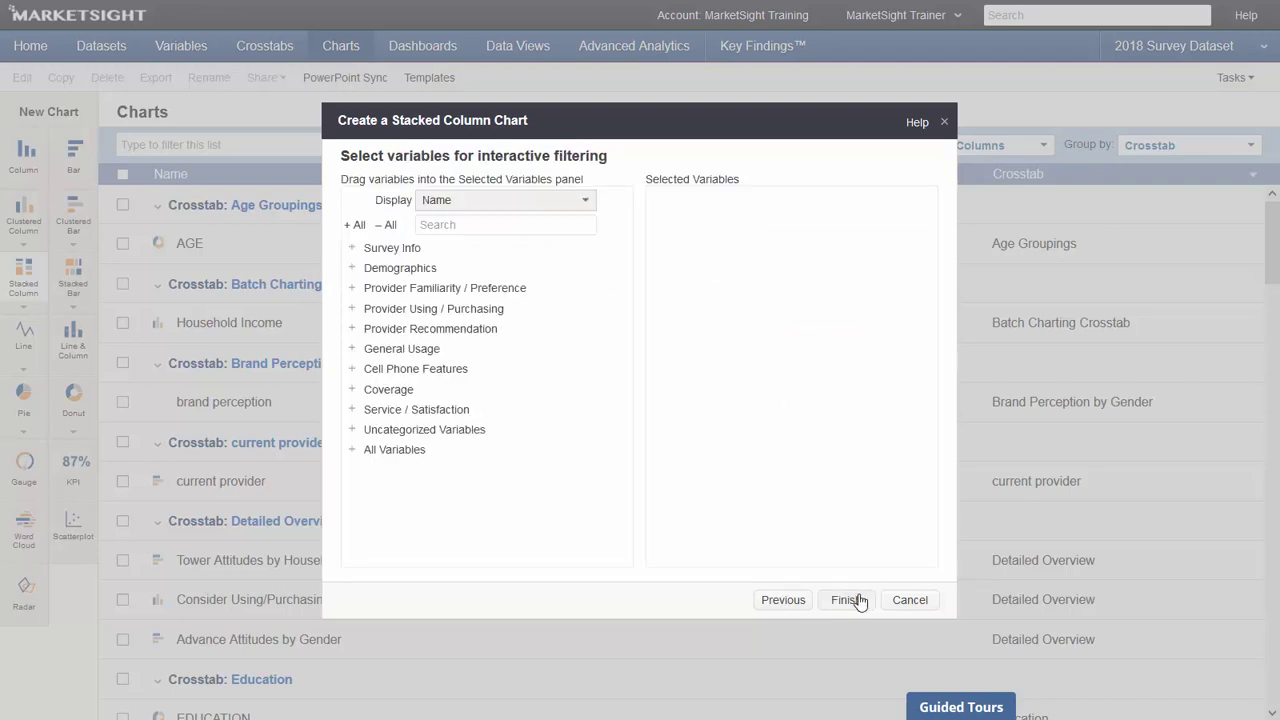
pyautogui.click(351, 268)
pyautogui.moveTo(396, 317); pyautogui.dragTo(800, 346)
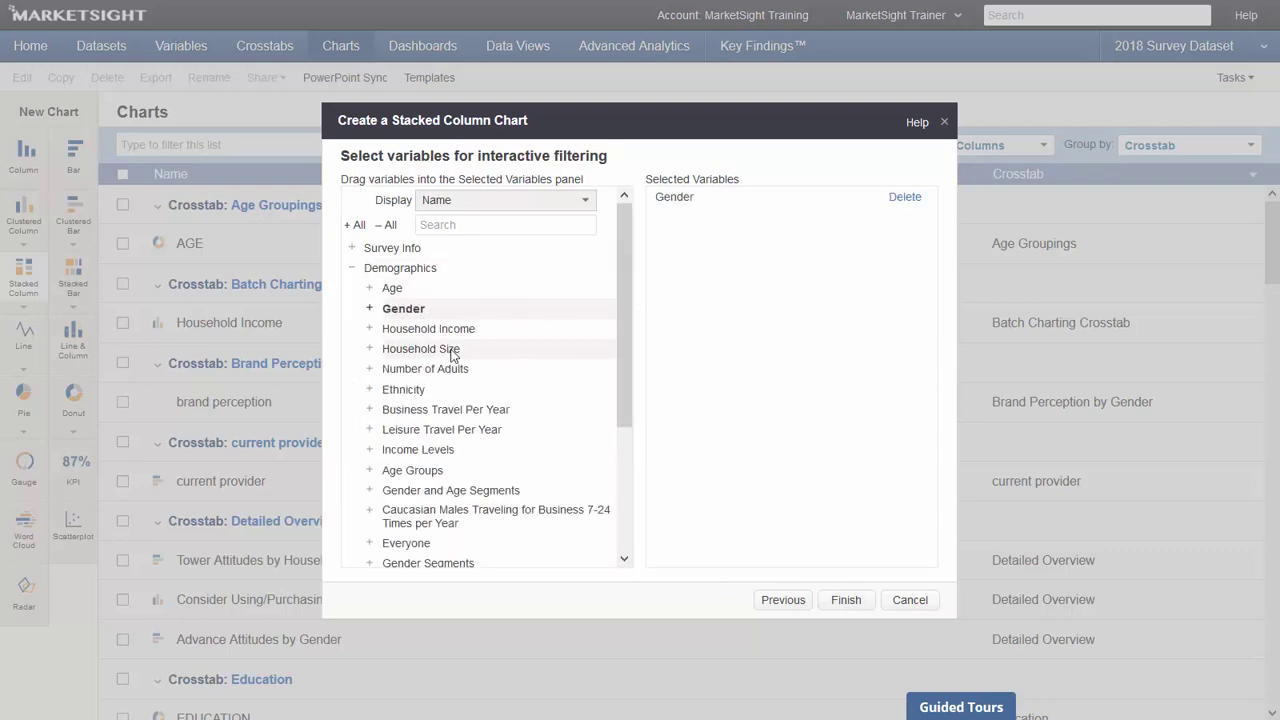
pyautogui.moveTo(430, 330); pyautogui.dragTo(750, 341)
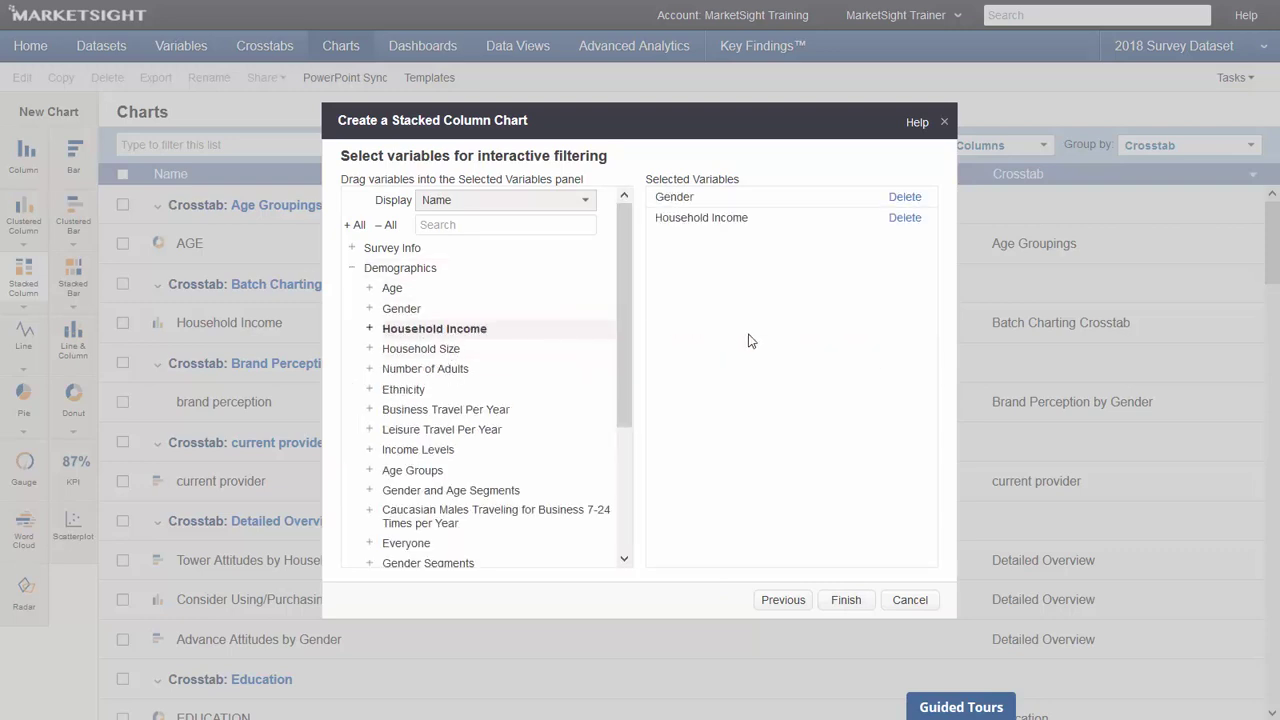
pyautogui.click(848, 601)
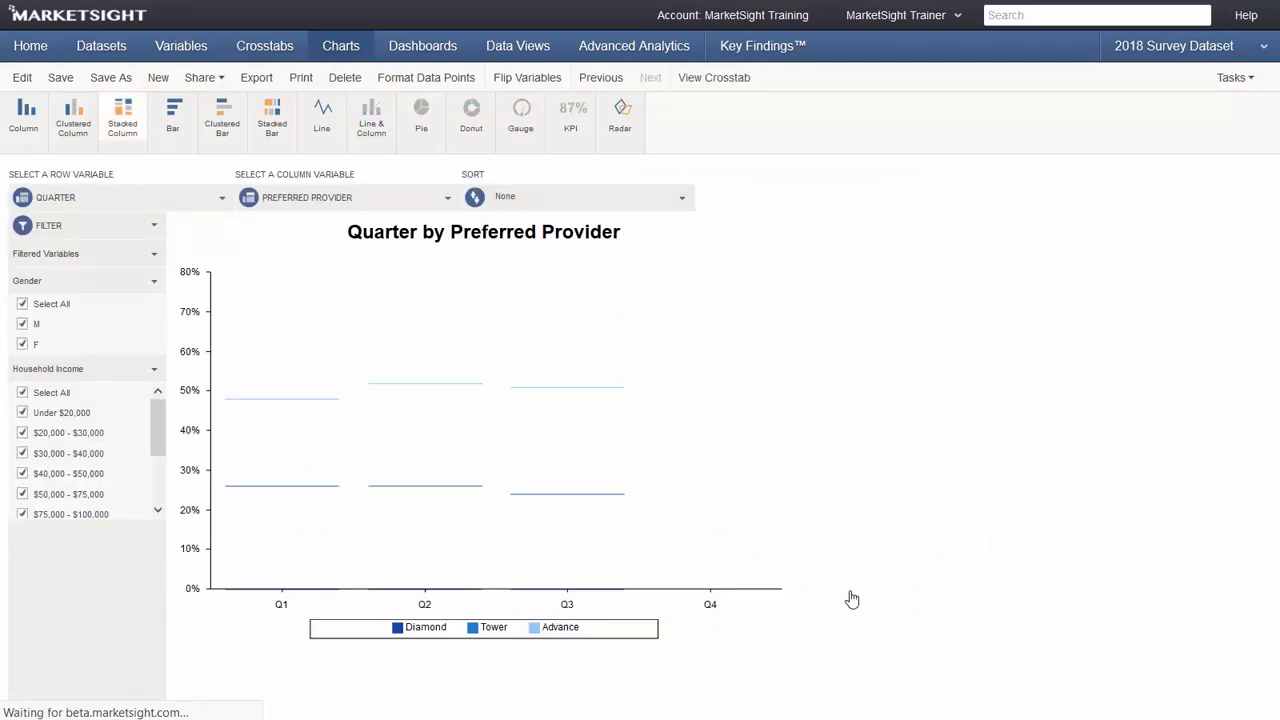